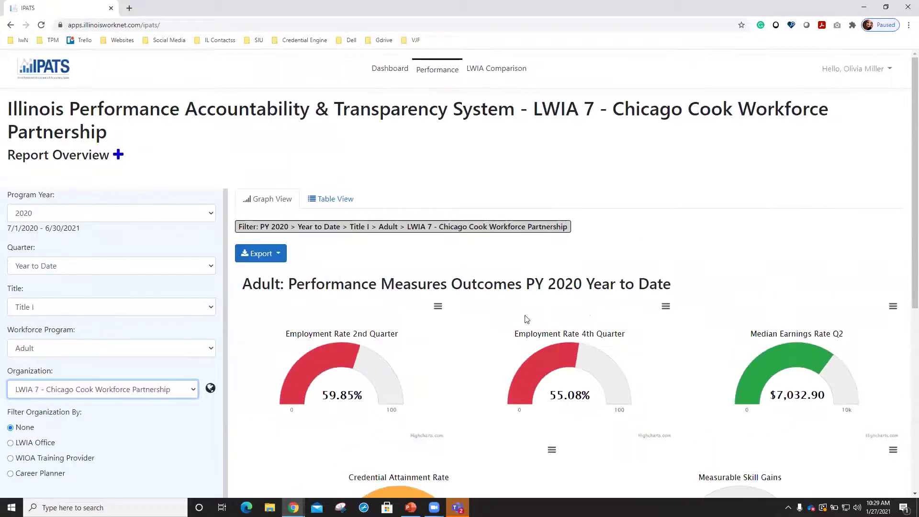
- Review the Adult PY 2020 performance gauges and customer engagement charts for LWIA 7, including the applied filter summary
scroll(475, 310, "down", 1)
scroll(475, 310, "down", 1)
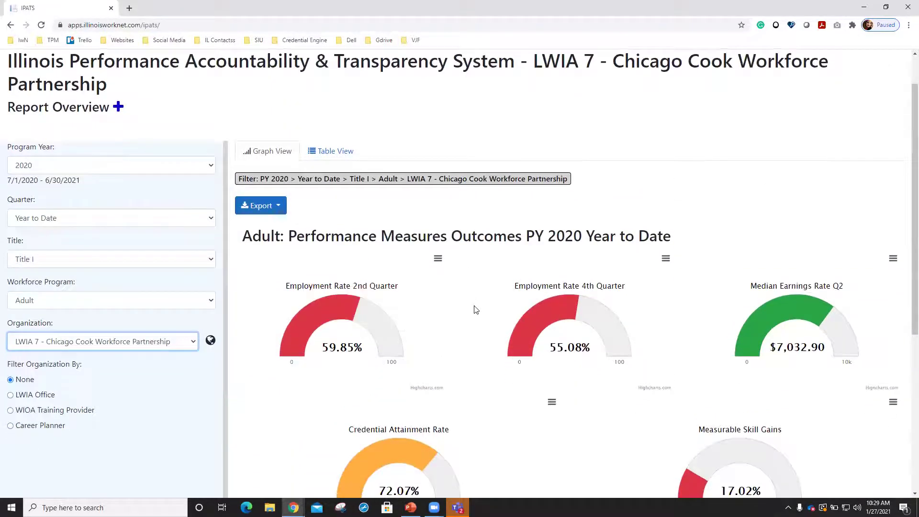
scroll(472, 282, "up", 2)
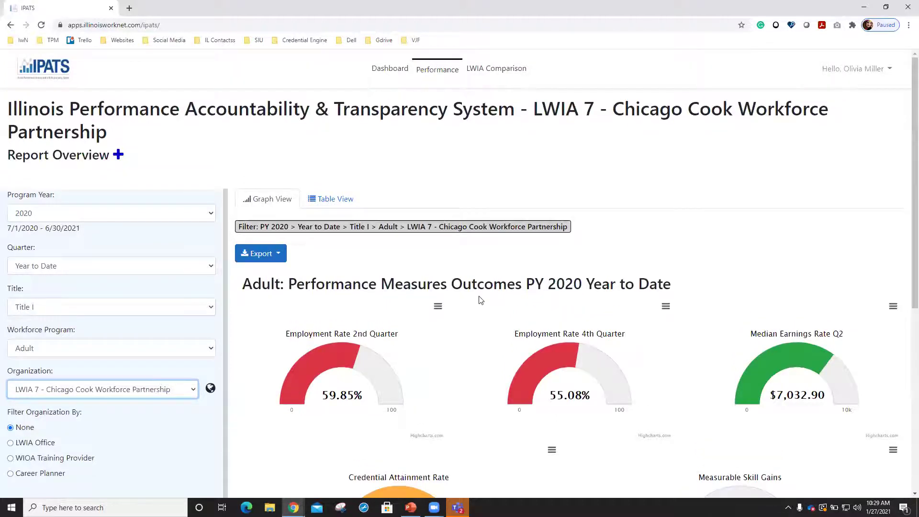
scroll(480, 300, "down", 4)
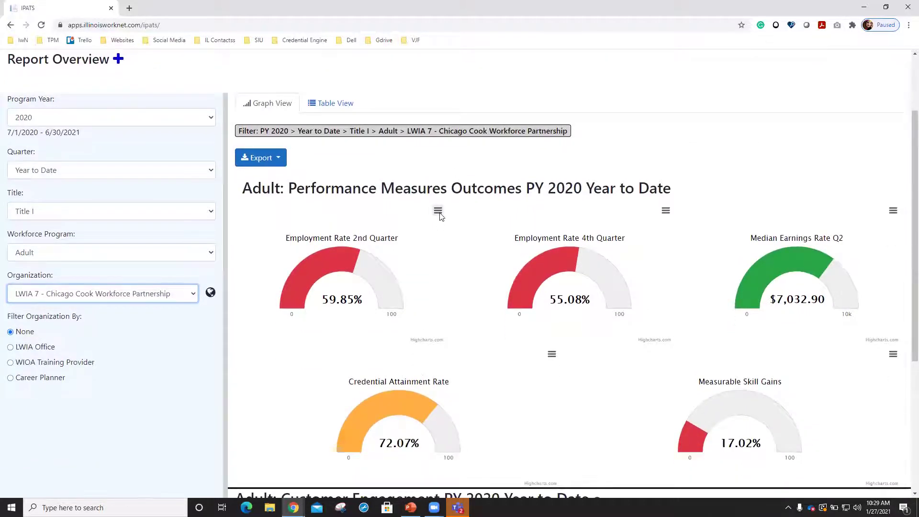
scroll(440, 213, "down", 5)
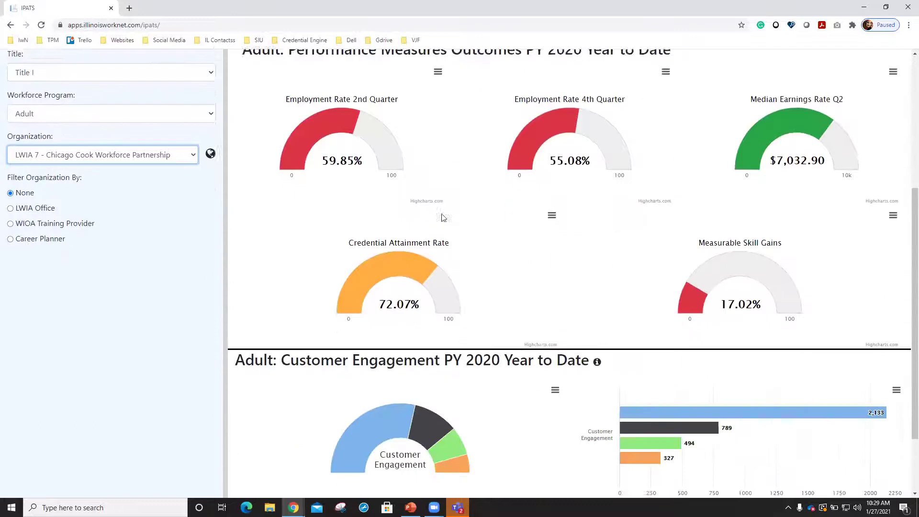
scroll(431, 297, "up", 7)
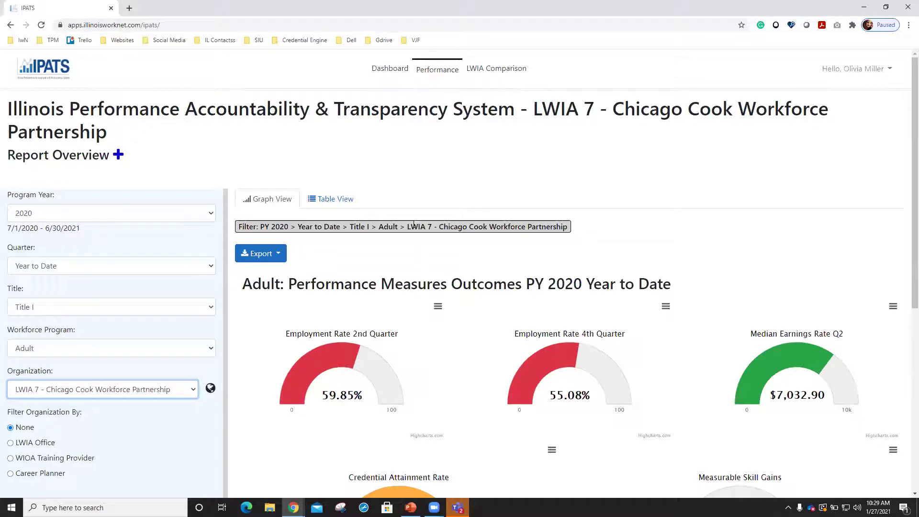
left_click_drag(411, 225, 566, 232)
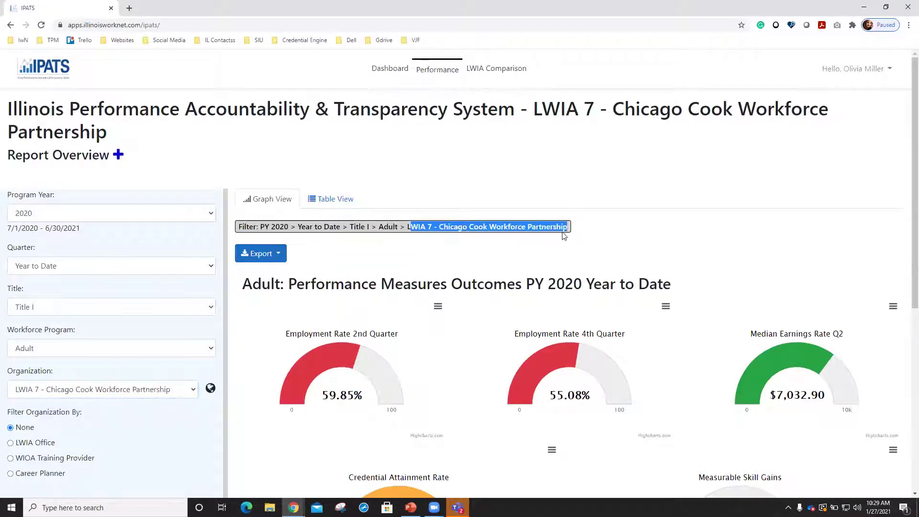
left_click(467, 276)
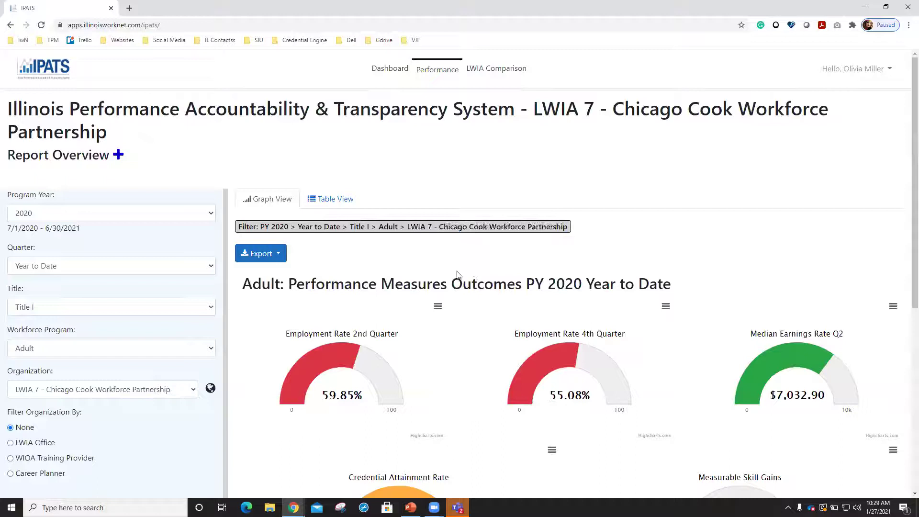
- Look at the report's export options for page data and all data without exporting anything
left_click(283, 259)
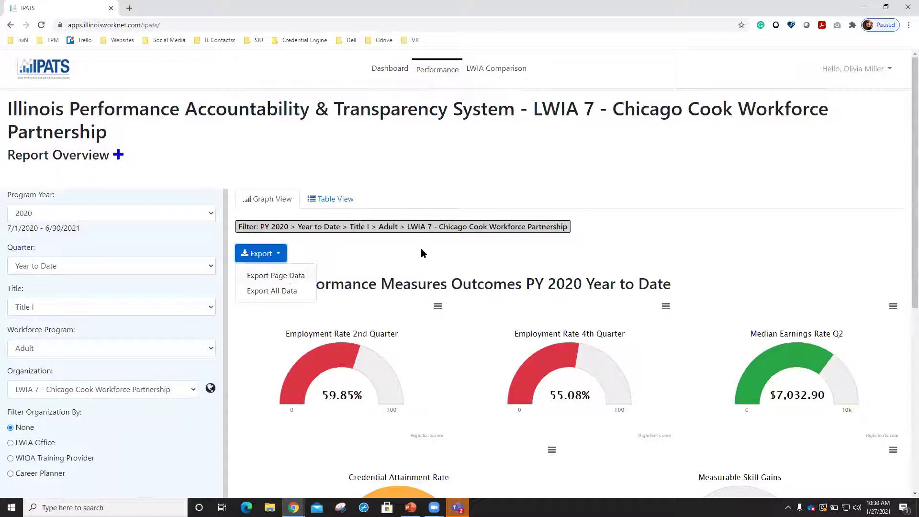
left_click(404, 263)
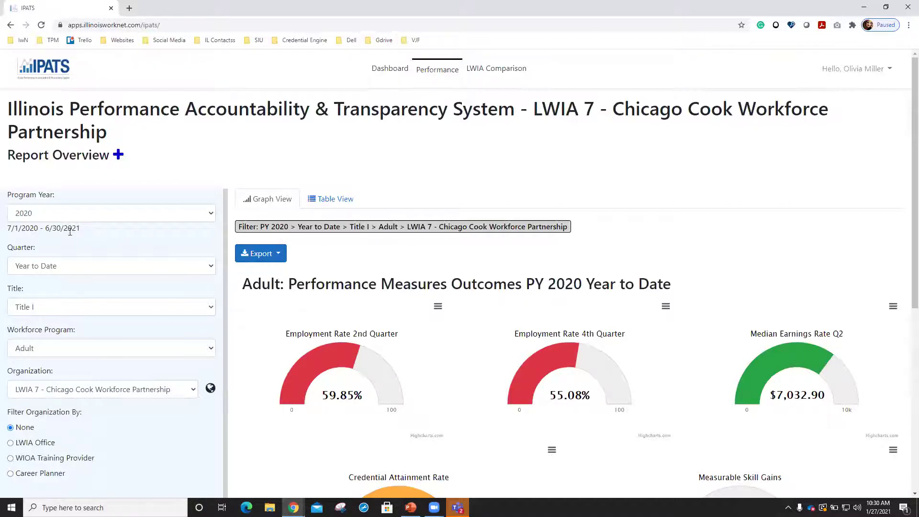
left_click(271, 255)
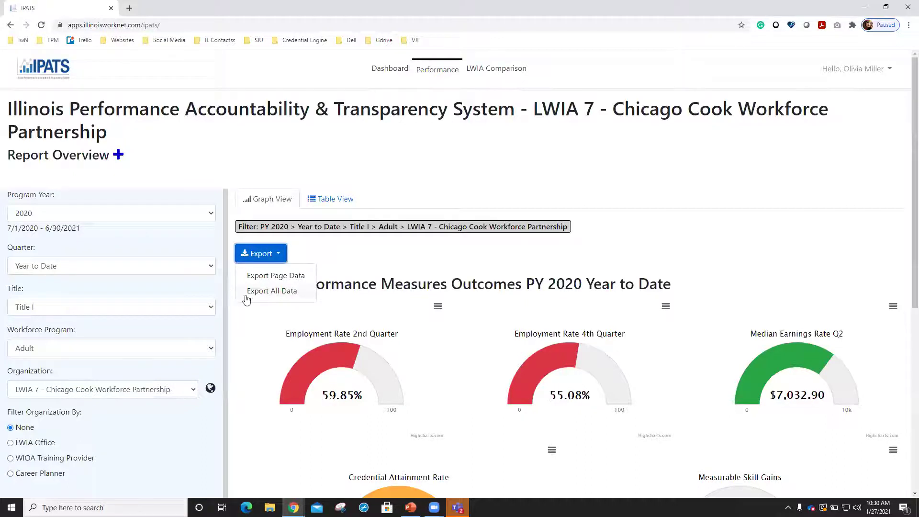
left_click(338, 268)
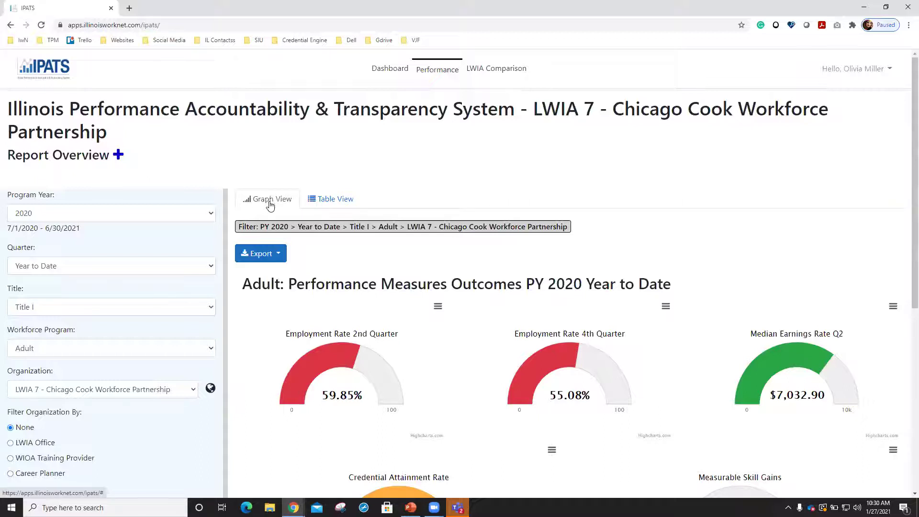
- Switch the LWIA 7 performance report to the table view and examine its Numerator and Denominator columns
left_click(323, 205)
scroll(410, 231, "down", 3)
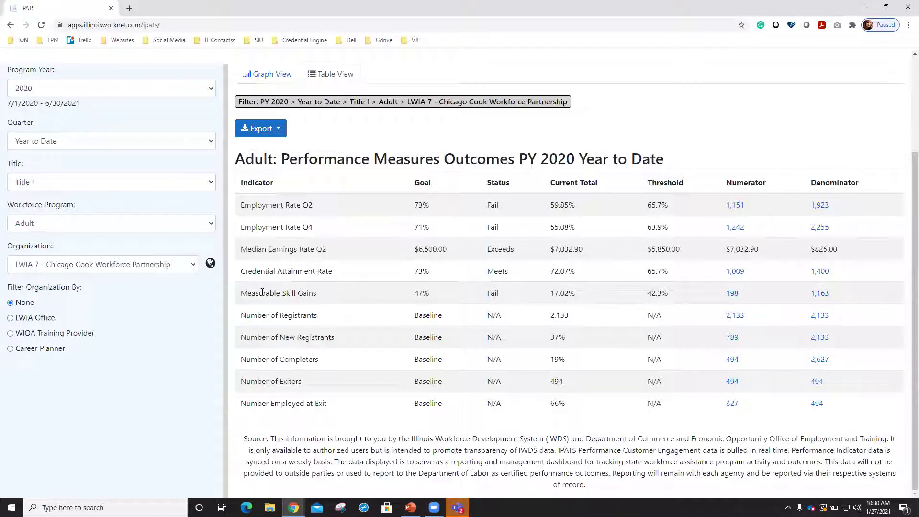
left_click_drag(732, 182, 745, 182)
left_click_drag(850, 183, 837, 187)
left_click(775, 189)
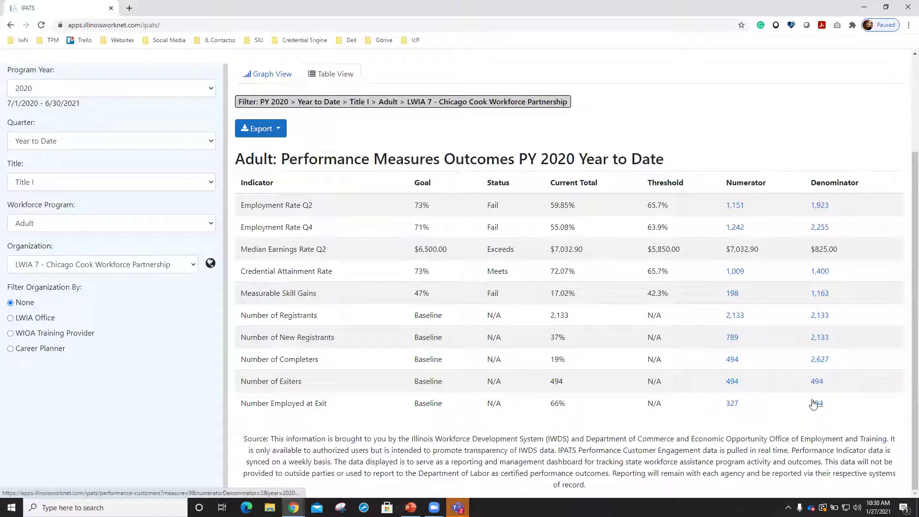
- Open the Number Employed at Exit numerator's customer list and hide the Last Name and other customer columns, keeping Organization
left_click(734, 406)
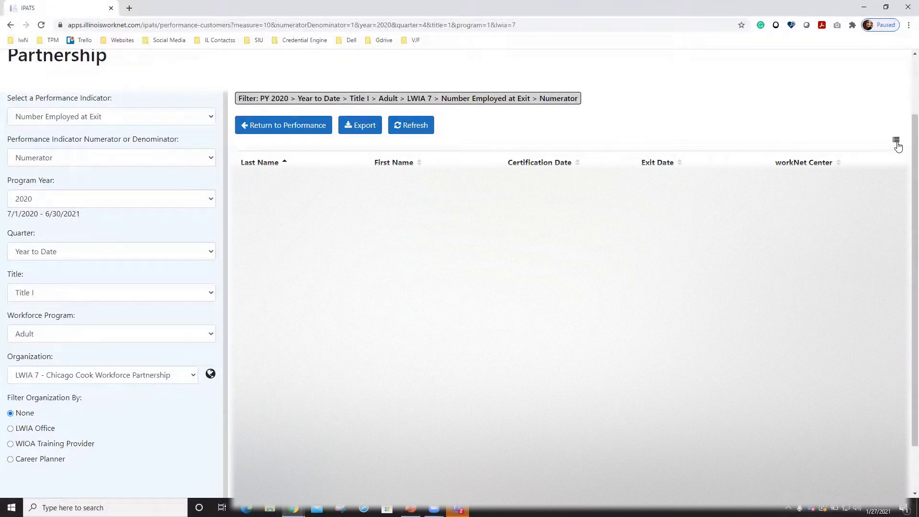
left_click(896, 141)
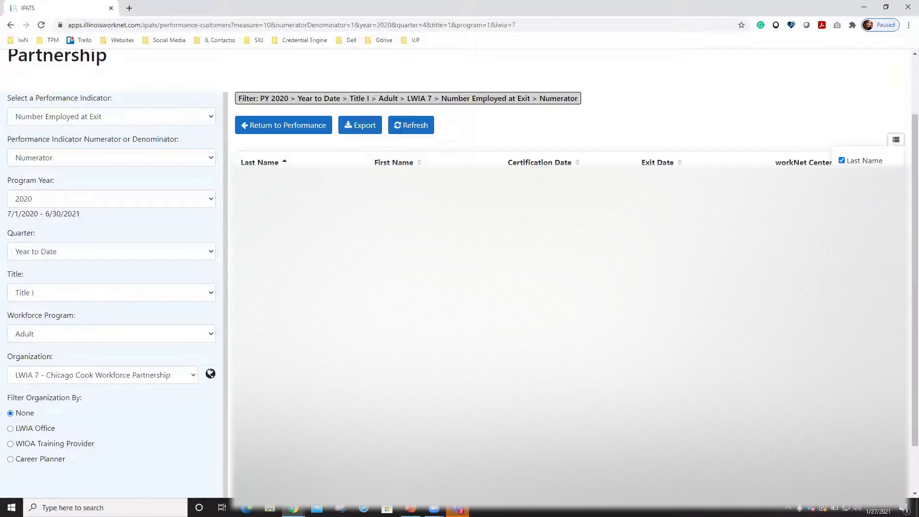
left_click(861, 161)
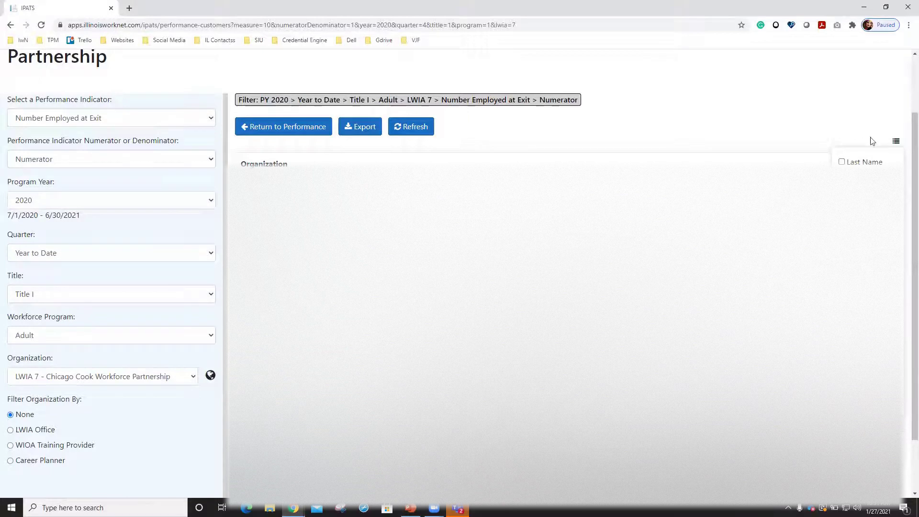
left_click(897, 143)
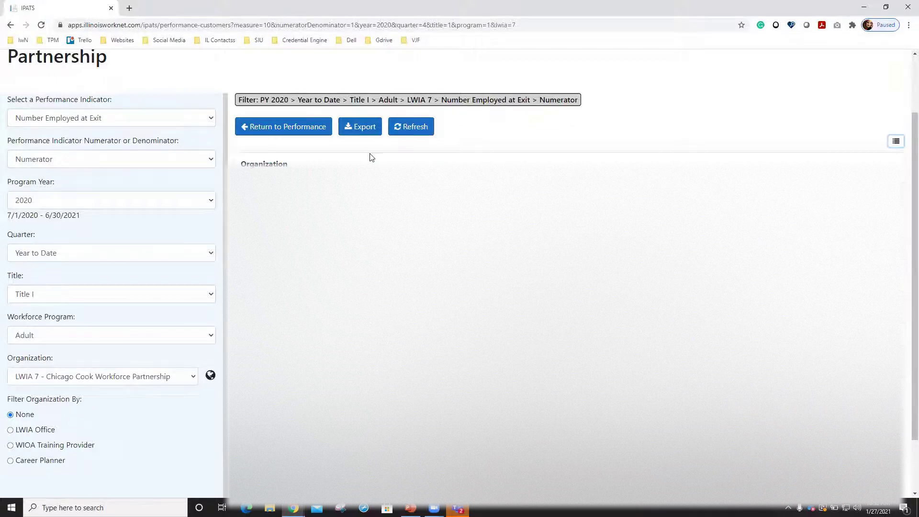
- Return from the customer list to the LWIA 7 performance graphs
left_click(362, 131)
left_click(285, 128)
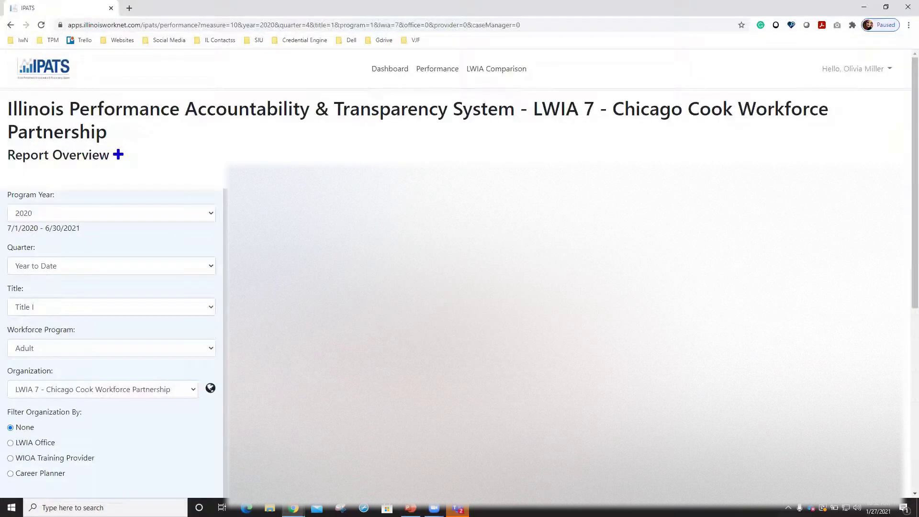
scroll(306, 268, "down", 2)
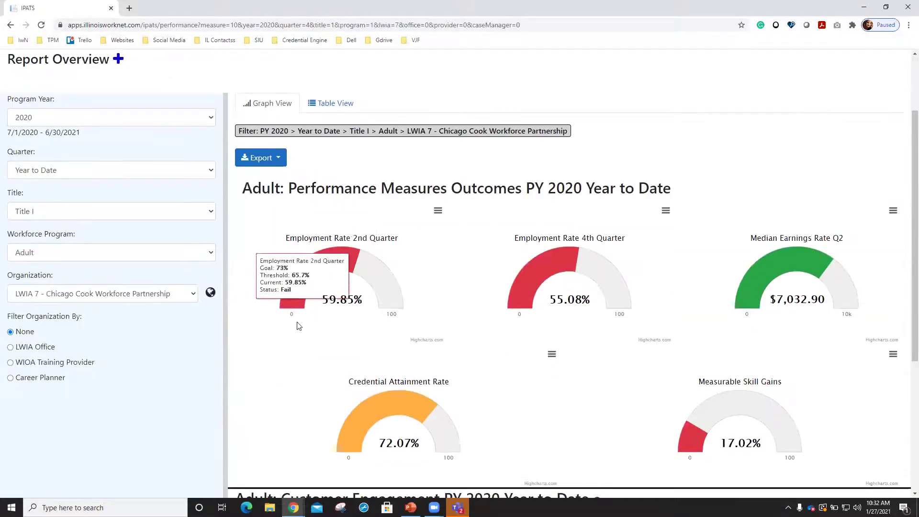
- Filter the organization by LWIA Office, search the office list for "asi", and clear the search
scroll(327, 363, "down", 2)
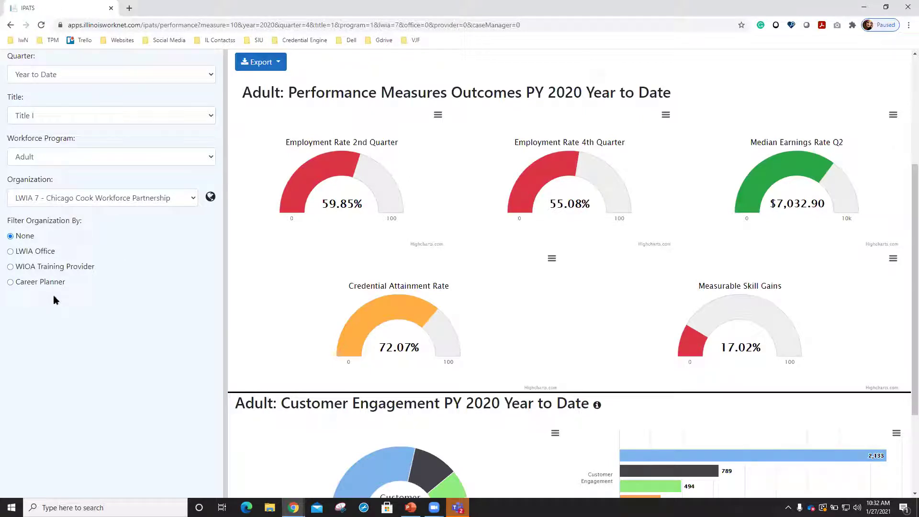
left_click(36, 251)
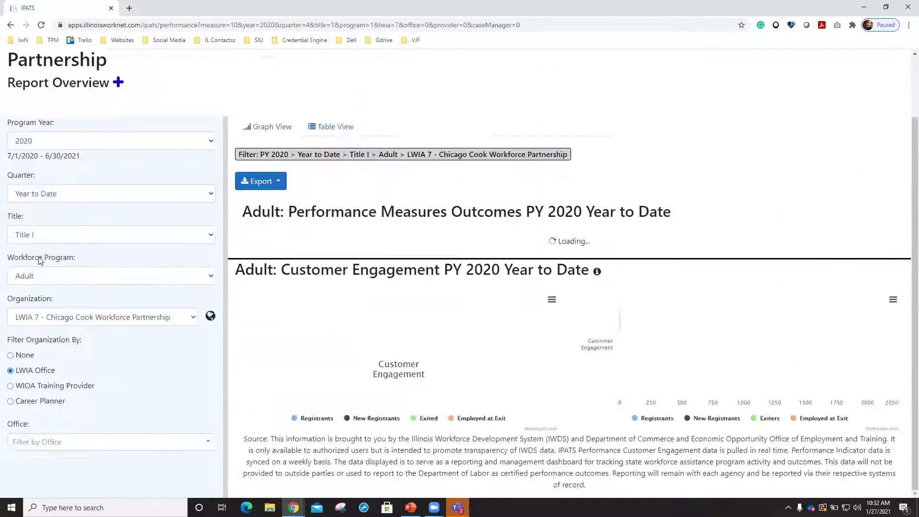
left_click(67, 326)
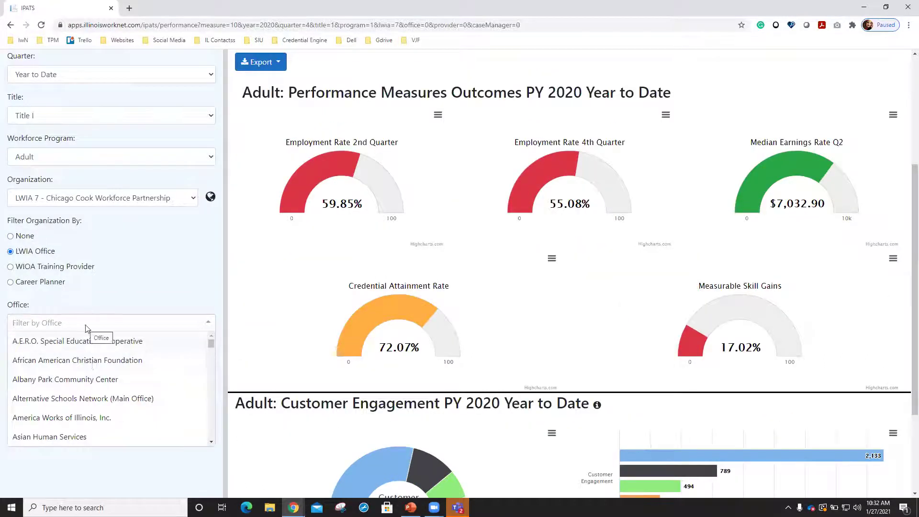
type("asi")
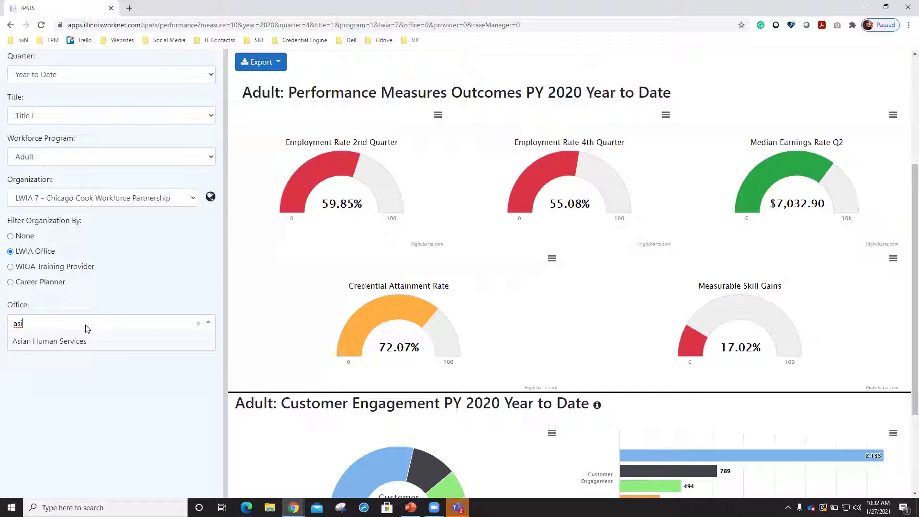
key("BackSpace")
key("BackSpace")
key("BackSpace")
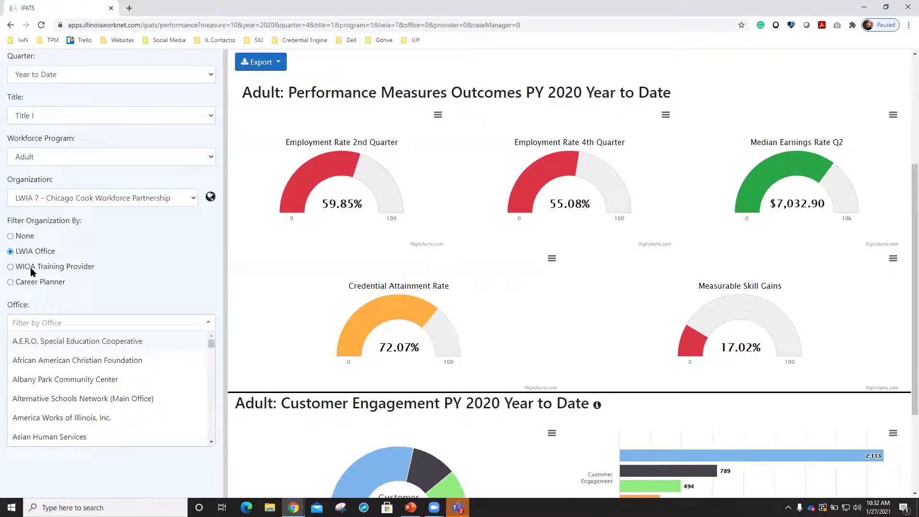
- Set the organization filter to Career Planner, search the planner list for "me", and clear the search
left_click(37, 282)
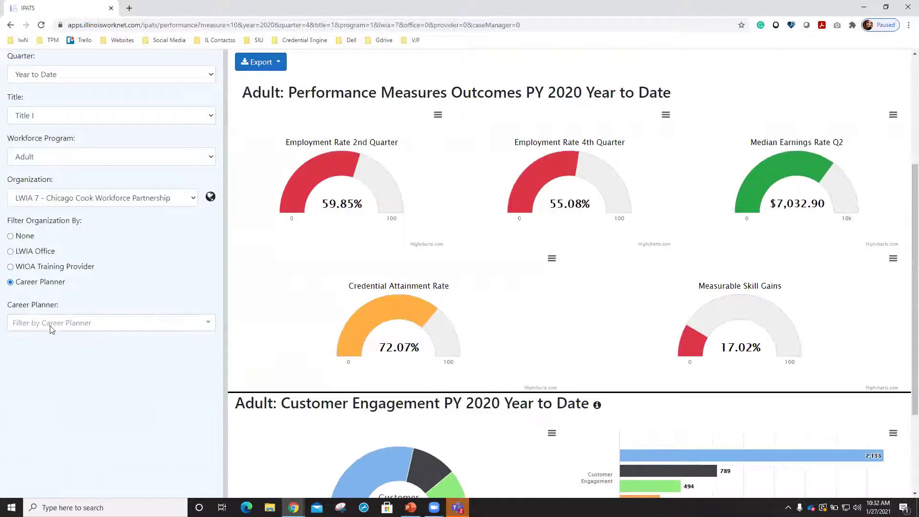
left_click(52, 329)
type("me")
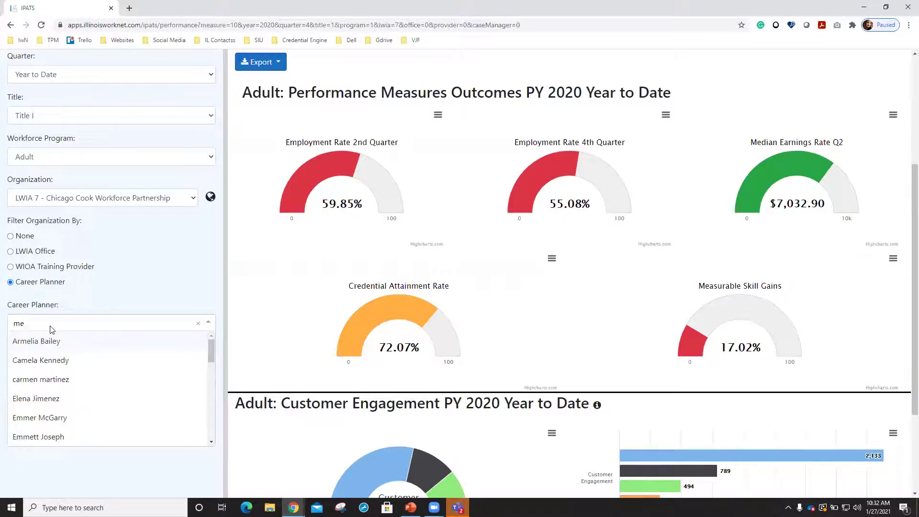
key("BackSpace")
key("BackSpace")
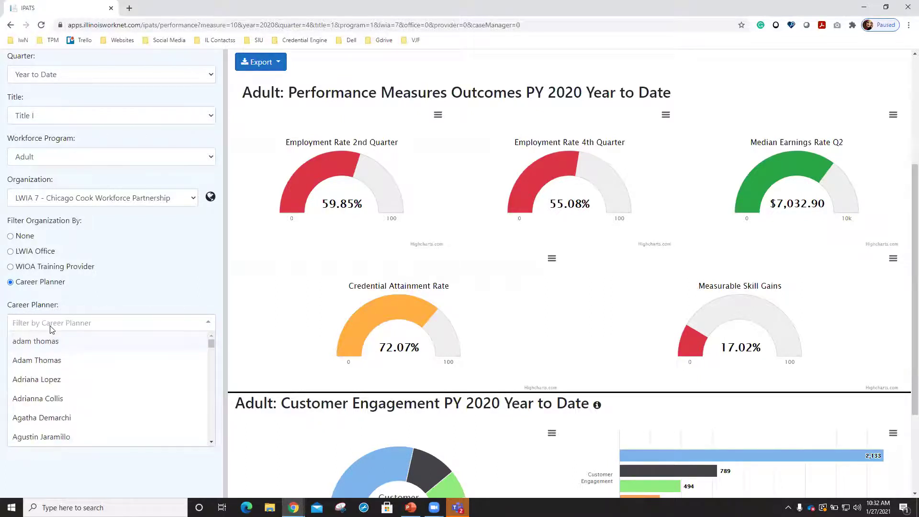
left_click(59, 282)
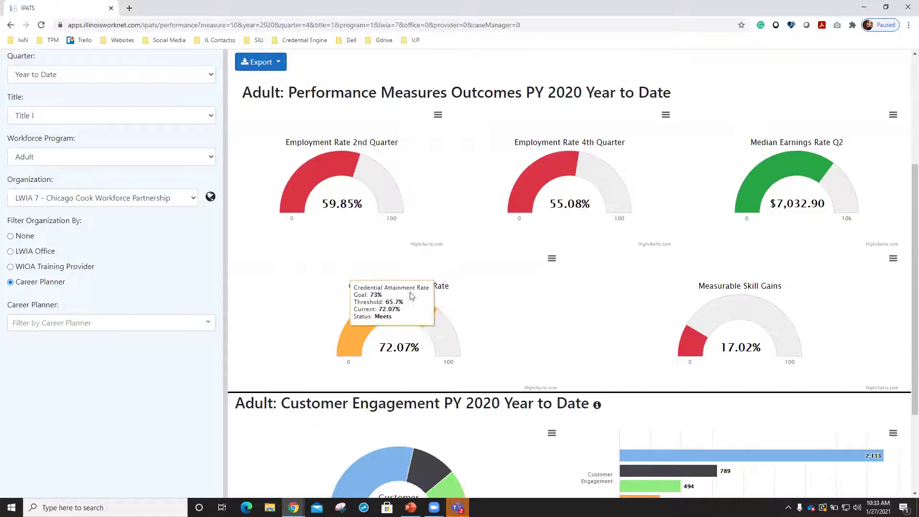
- Open the LWIA Comparison report and examine the performance measure bars for each local area
scroll(419, 297, "up", 3)
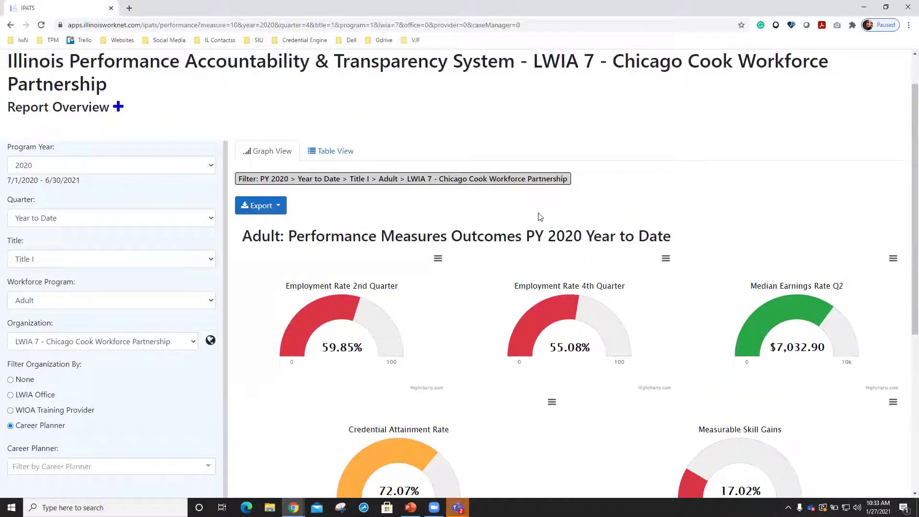
scroll(541, 221, "up", 1)
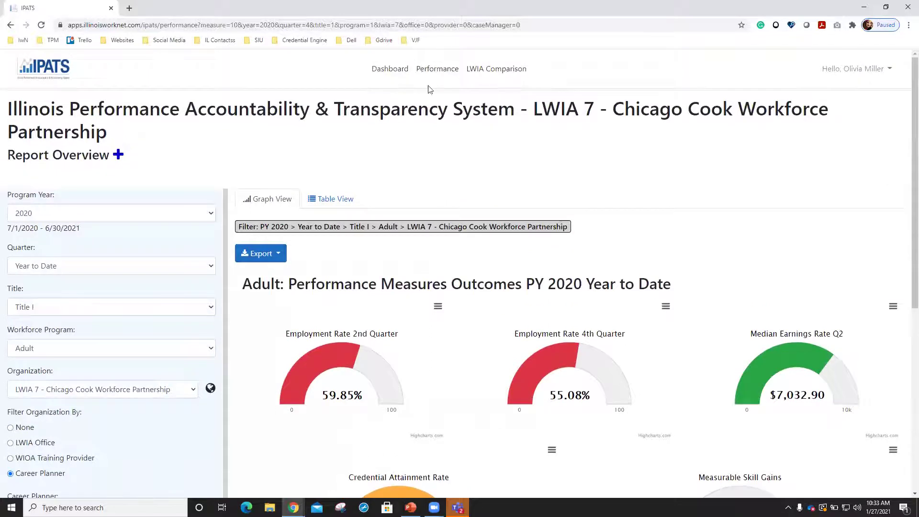
scroll(453, 279, "down", 1)
scroll(453, 279, "up", 1)
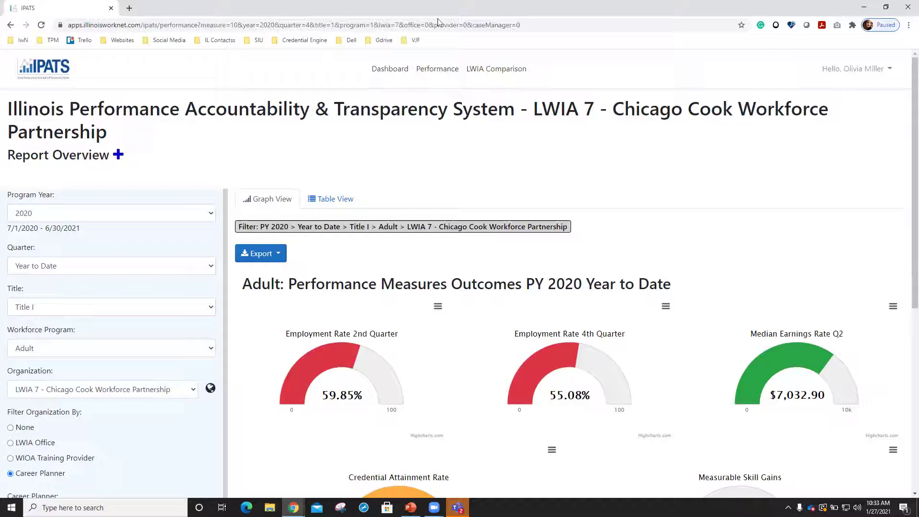
left_click(496, 69)
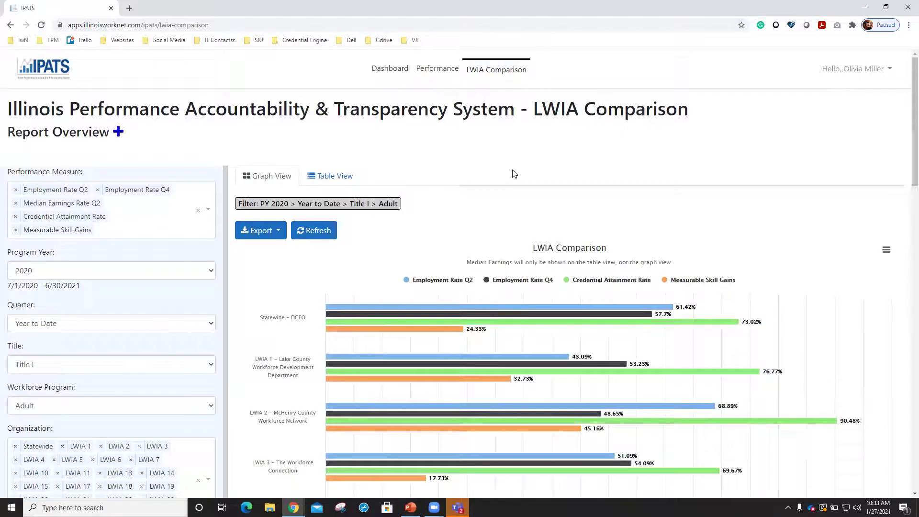
scroll(572, 180, "down", 2)
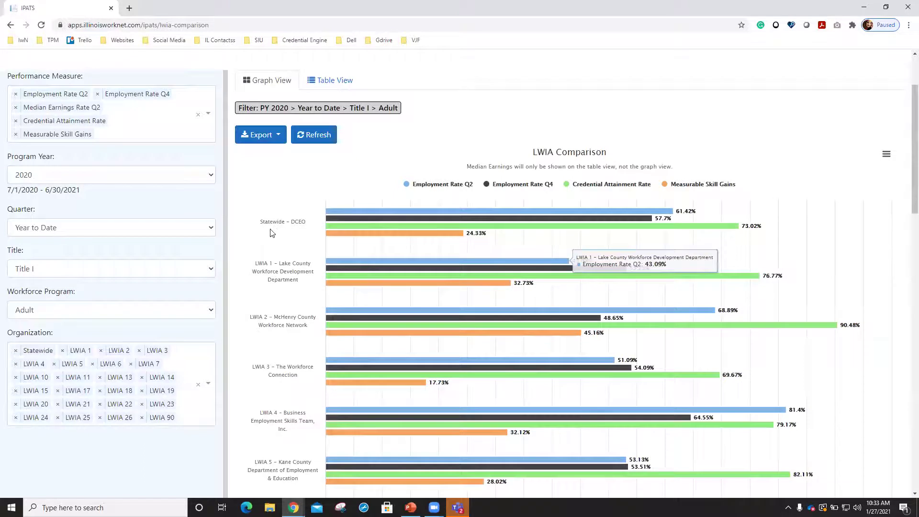
scroll(278, 263, "down", 1)
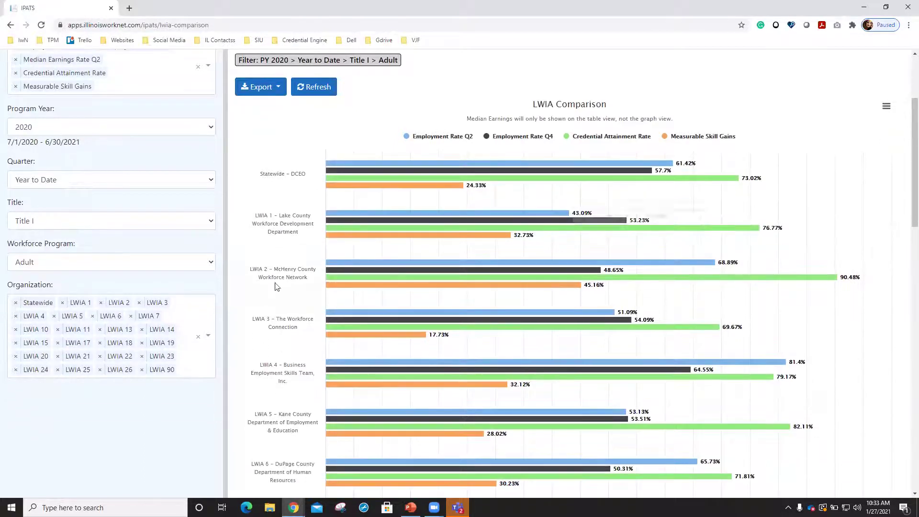
scroll(290, 229, "down", 11)
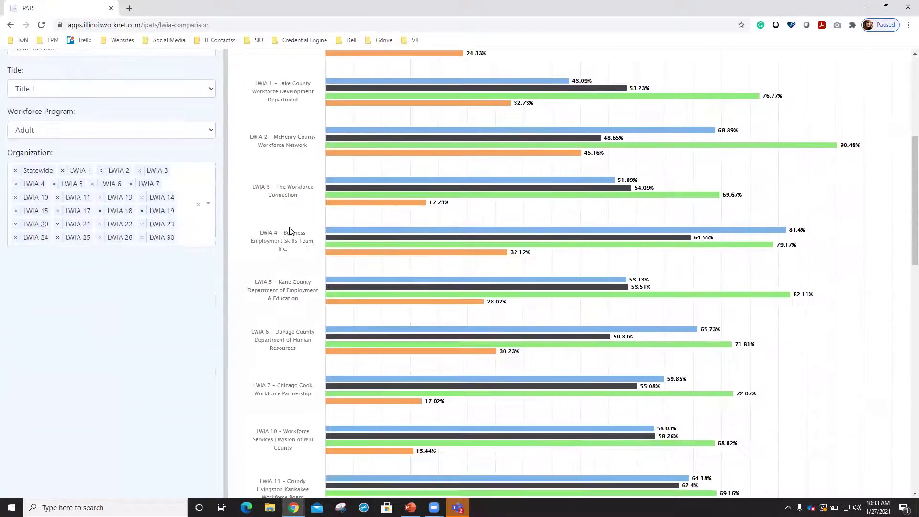
- Examine the comparison bars for all local areas down to LWIA 90, and return to the Statewide results
scroll(287, 233, "down", 8)
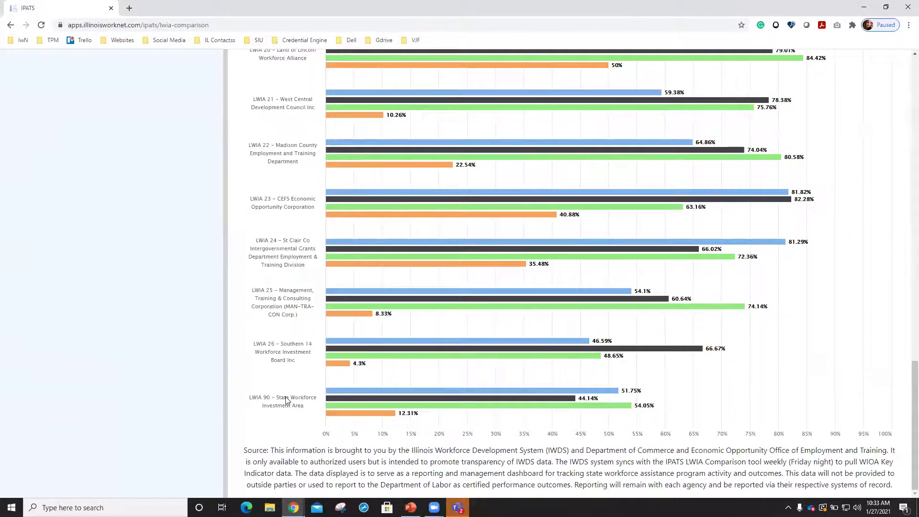
scroll(286, 400, "up", 20)
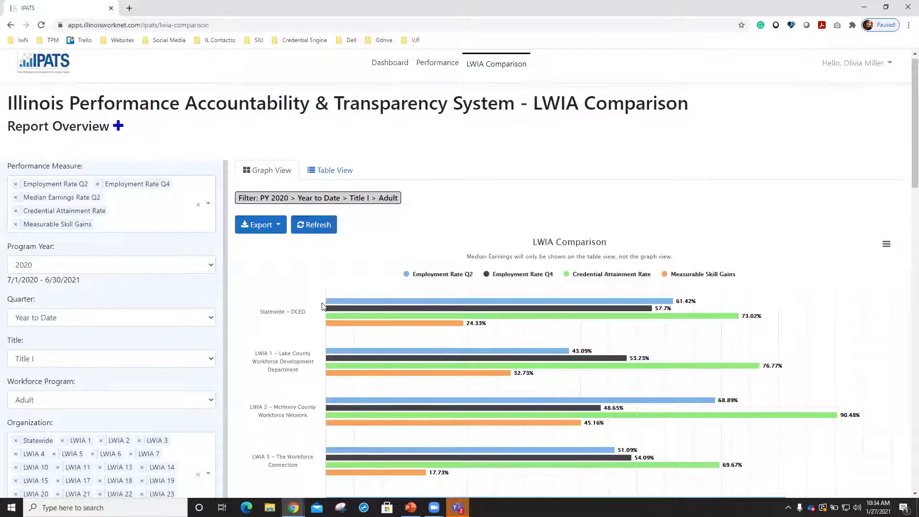
mouse_move(346, 303)
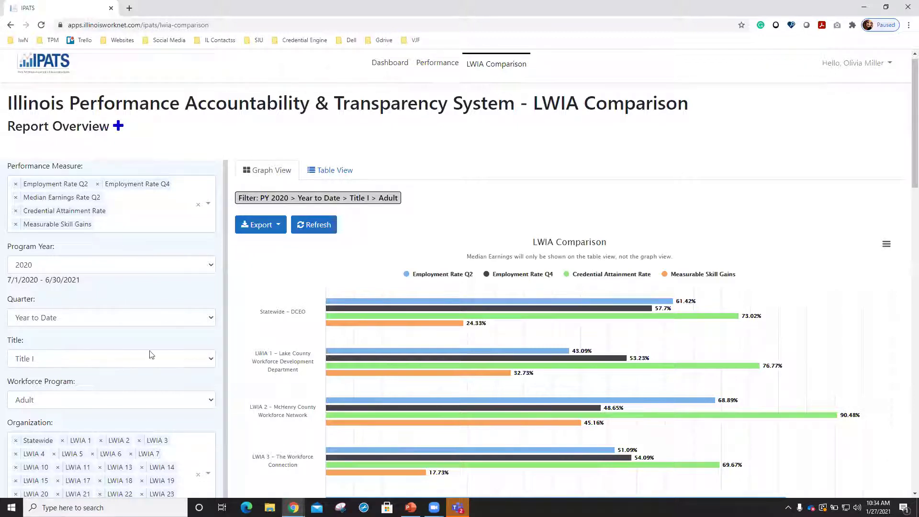
- Remove Measurable Skill Gains, Credential Attainment Rate, Median Earnings Rate Q2 and Employment Rate Q2 from the performance measures
left_click(15, 224)
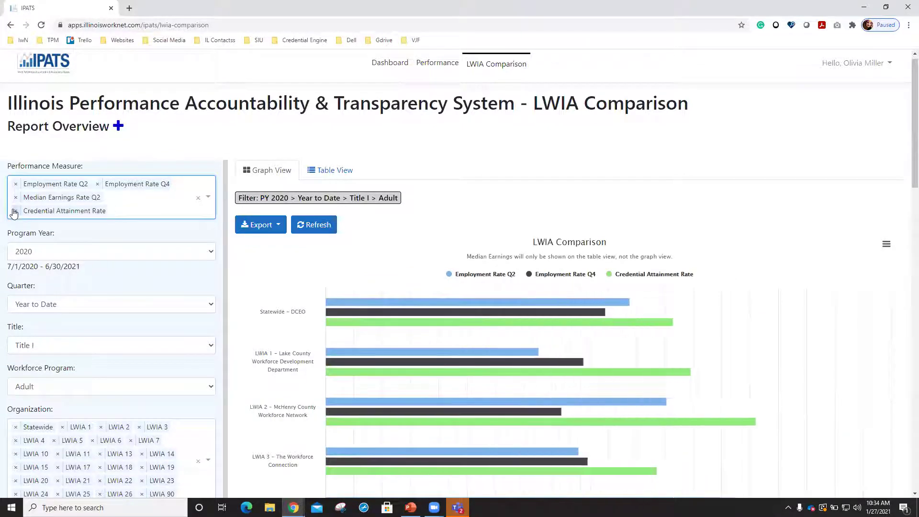
left_click(15, 211)
left_click(15, 197)
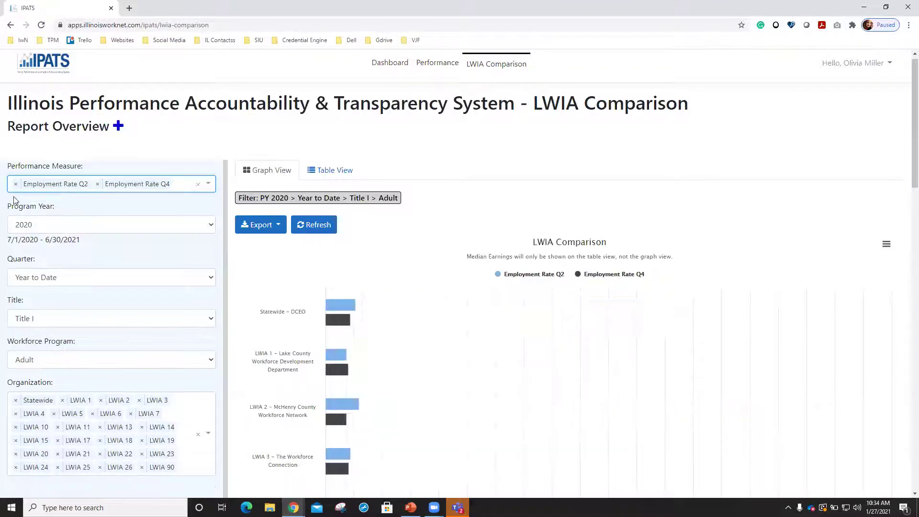
scroll(288, 302, "down", 1)
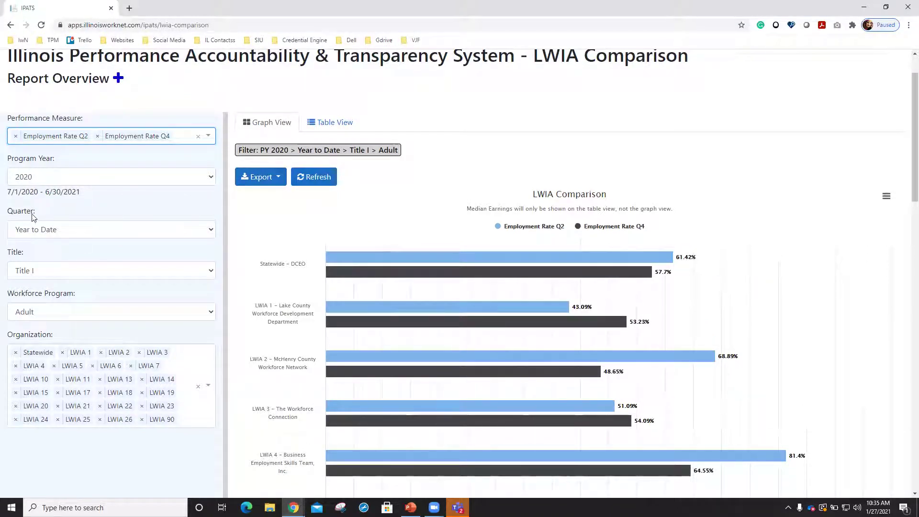
left_click(17, 139)
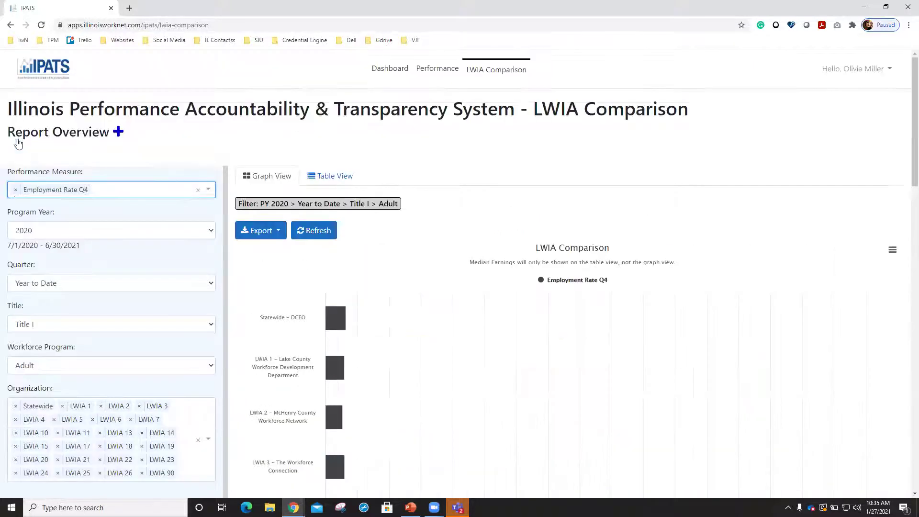
- Add Employment Rate Q2, Median Earnings Rate Q2, Credential Attainment Rate and Measurable Skill Gains back to the performance measures
left_click(142, 185)
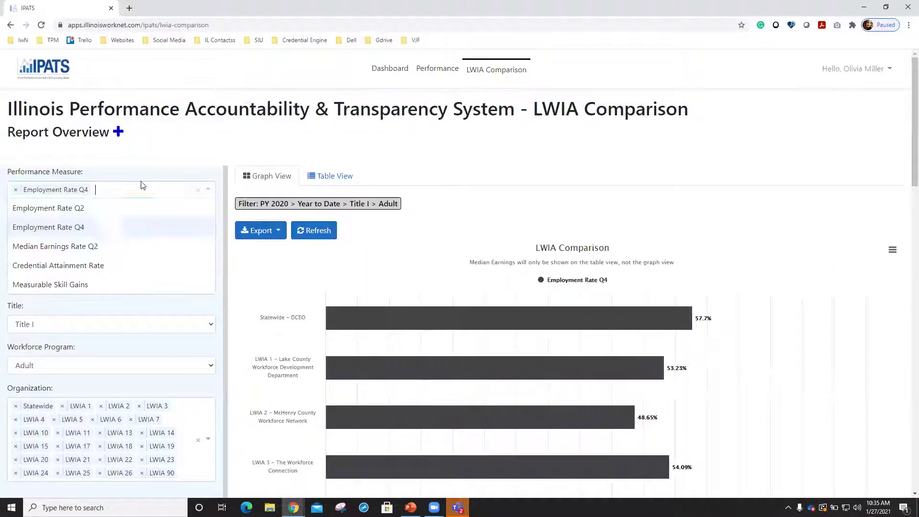
left_click(108, 209)
left_click(182, 194)
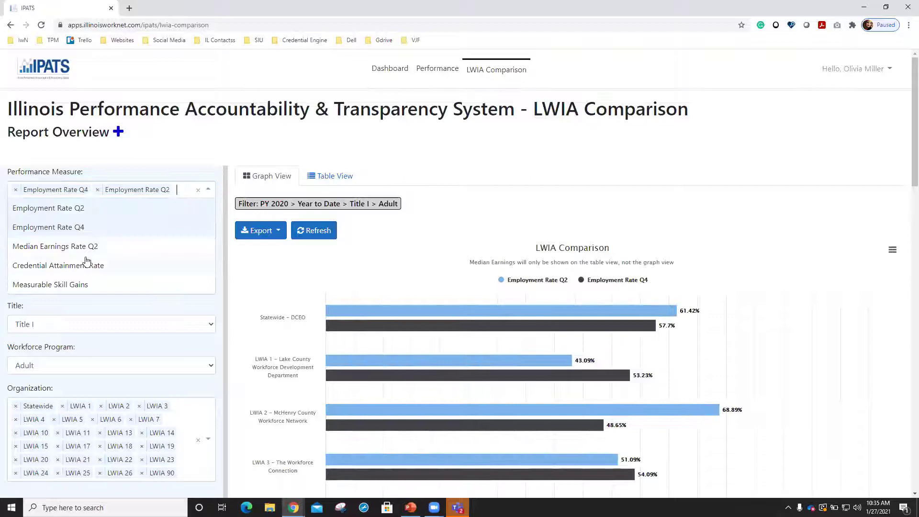
left_click(90, 247)
left_click(173, 211)
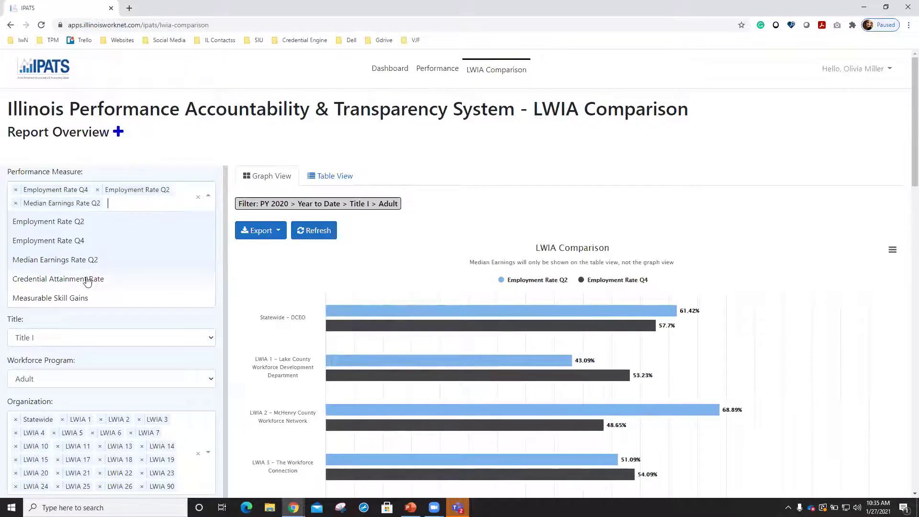
left_click(87, 278)
left_click(153, 215)
left_click(117, 313)
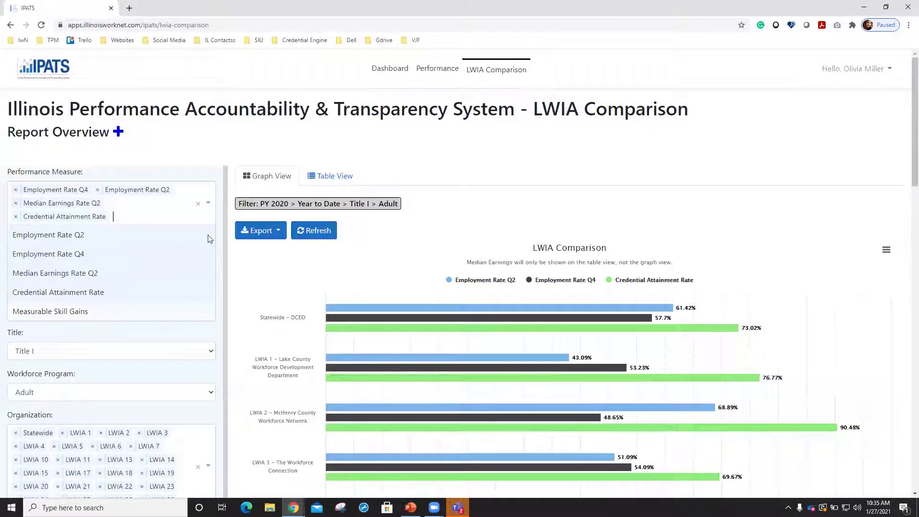
- Review the available program year, quarter and title options, keeping 2020, Year to Date and Title I
scroll(287, 283, "down", 1)
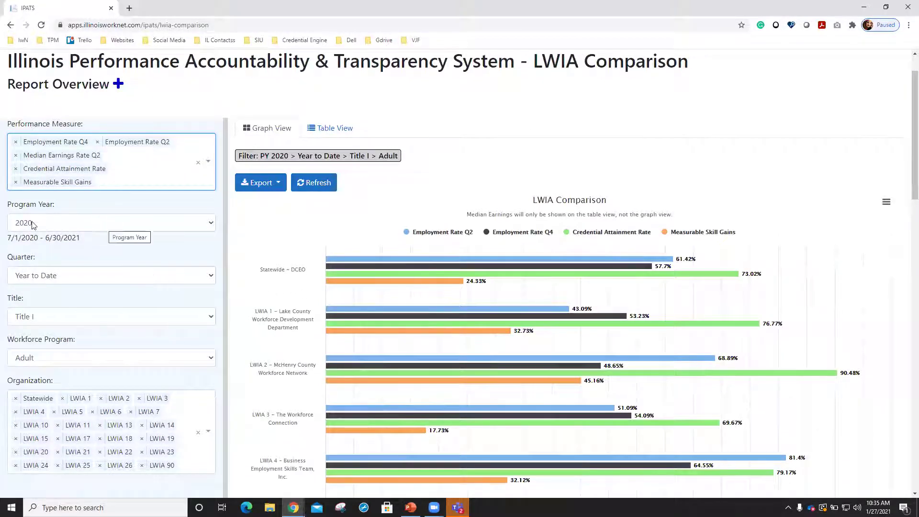
scroll(25, 172, "down", 1)
left_click(30, 176)
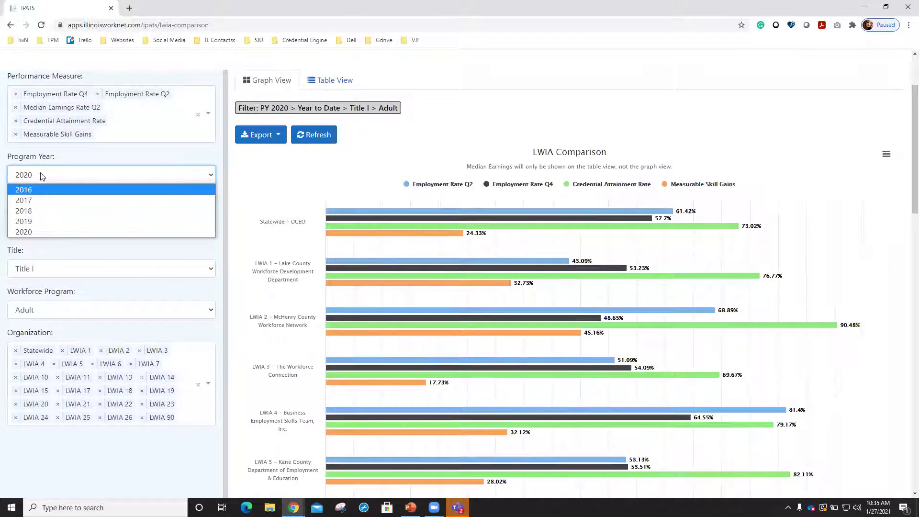
left_click(42, 177)
left_click(72, 233)
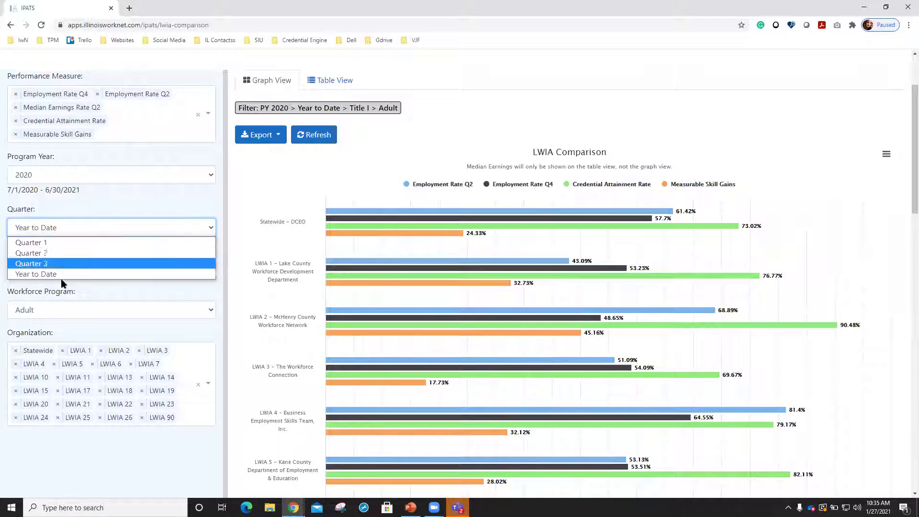
left_click(46, 274)
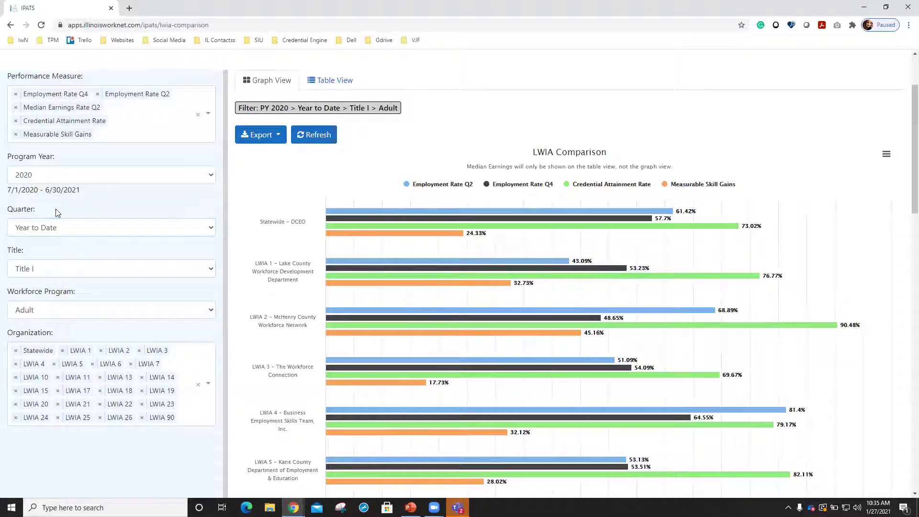
left_click(36, 272)
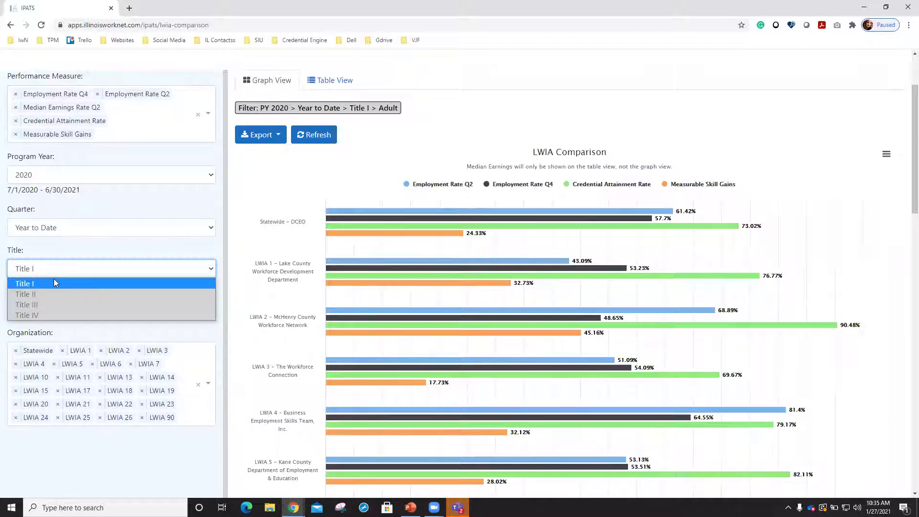
left_click(47, 252)
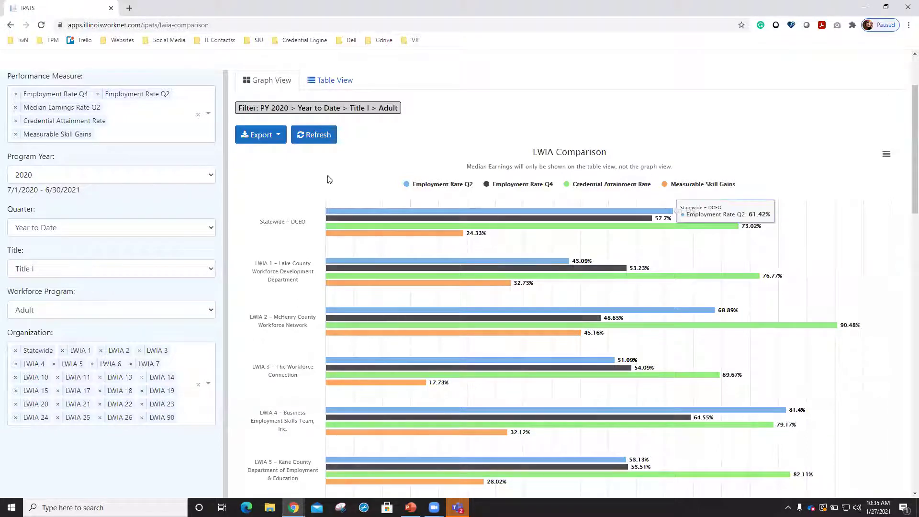
- Set the workforce program to Dislocated Worker and check the other programs offered
left_click(50, 309)
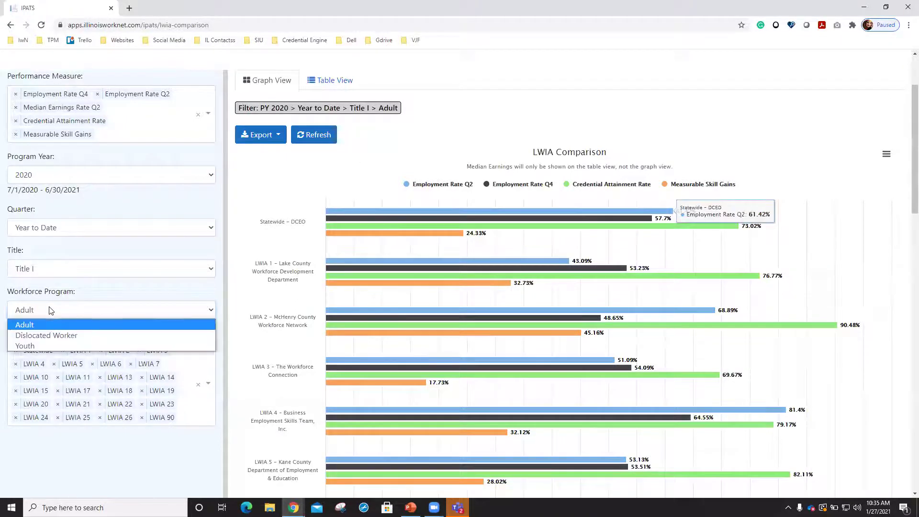
left_click(50, 336)
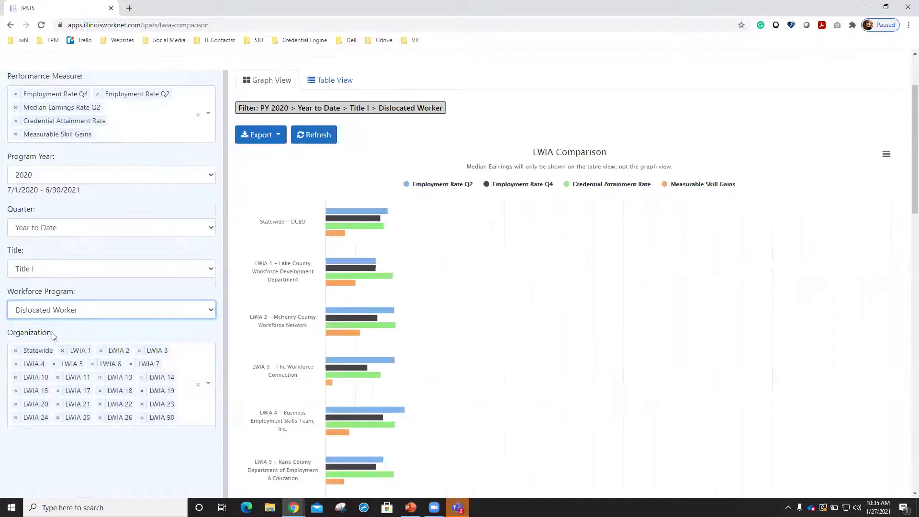
left_click(62, 314)
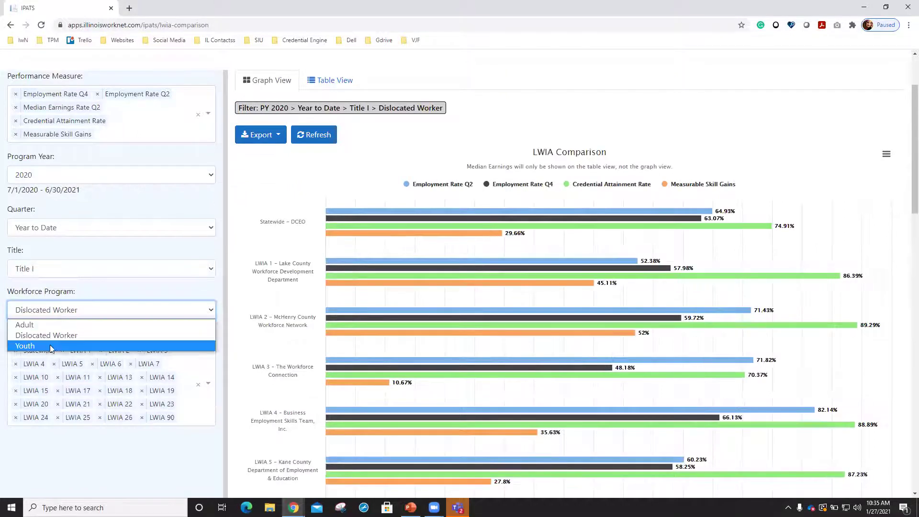
left_click(81, 300)
- Remove LWIA 1, LWIA 2, LWIA 3 and LWIA 4 from the organization filter
scroll(98, 297, "down", 1)
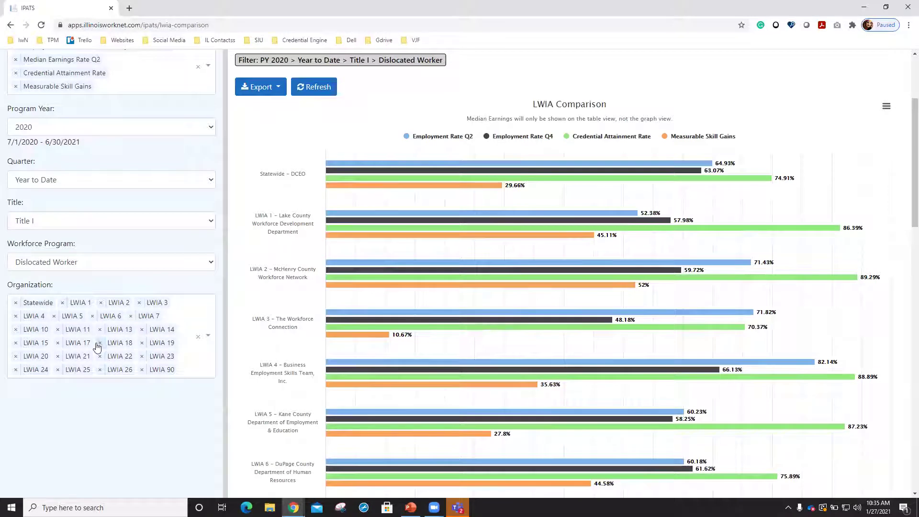
scroll(98, 345, "up", 1)
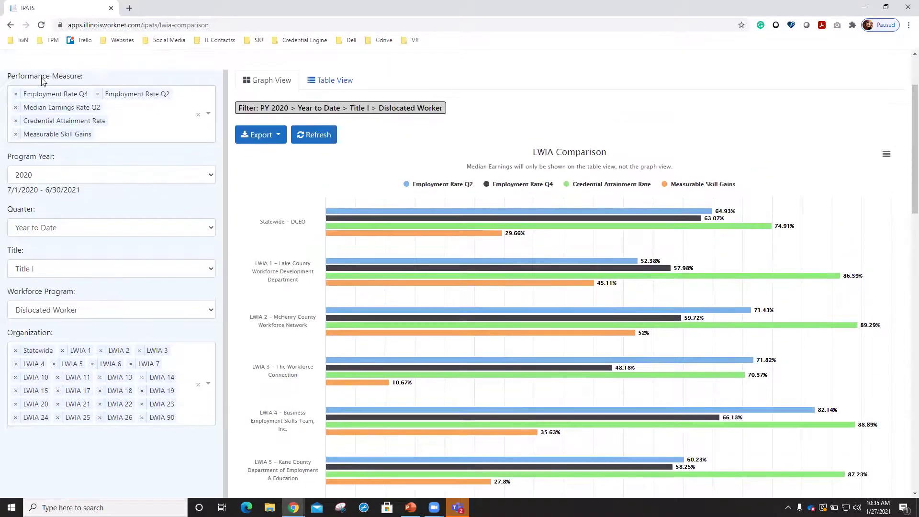
scroll(77, 383, "down", 1)
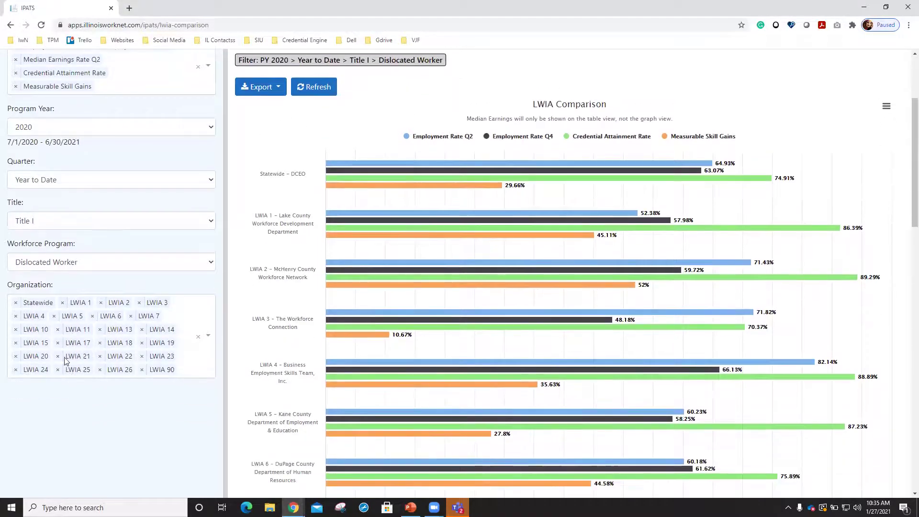
left_click(62, 303)
left_click(63, 304)
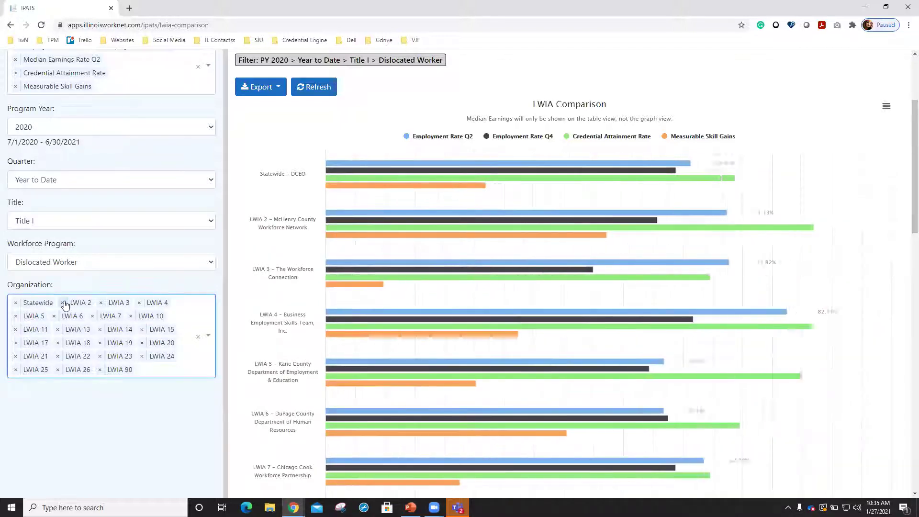
left_click(63, 303)
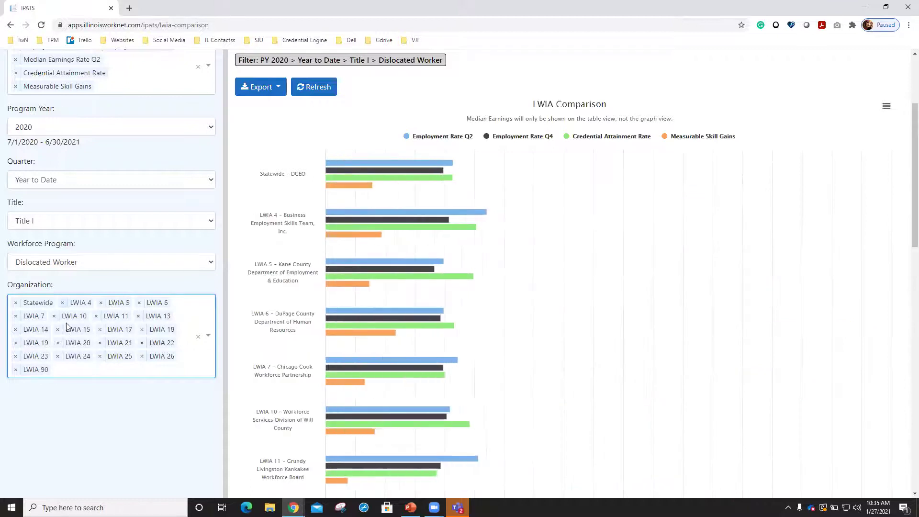
left_click(63, 303)
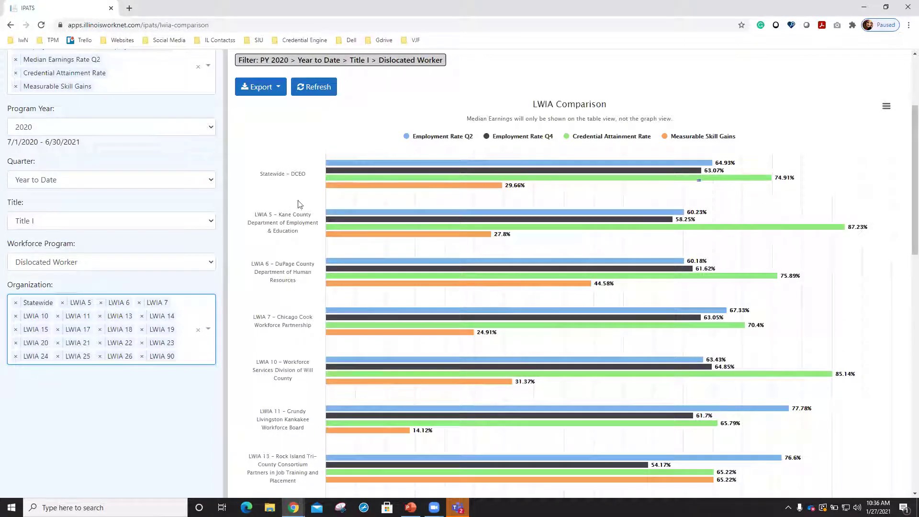
- Add LWIA 1, LWIA 2, LWIA 3 and LWIA 4 back to the organization filter
left_click(183, 358)
scroll(172, 396, "up", 8)
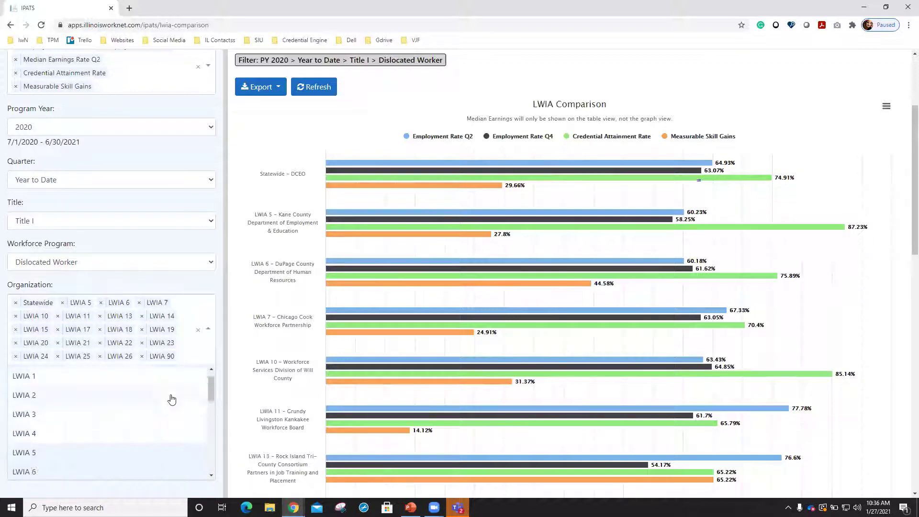
left_click(108, 395)
left_click(177, 369)
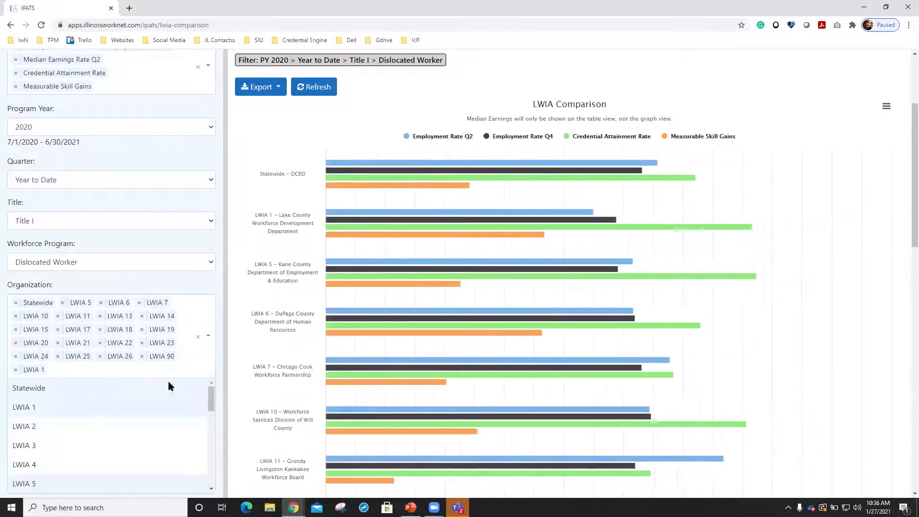
left_click(86, 431)
left_click(151, 368)
left_click(51, 447)
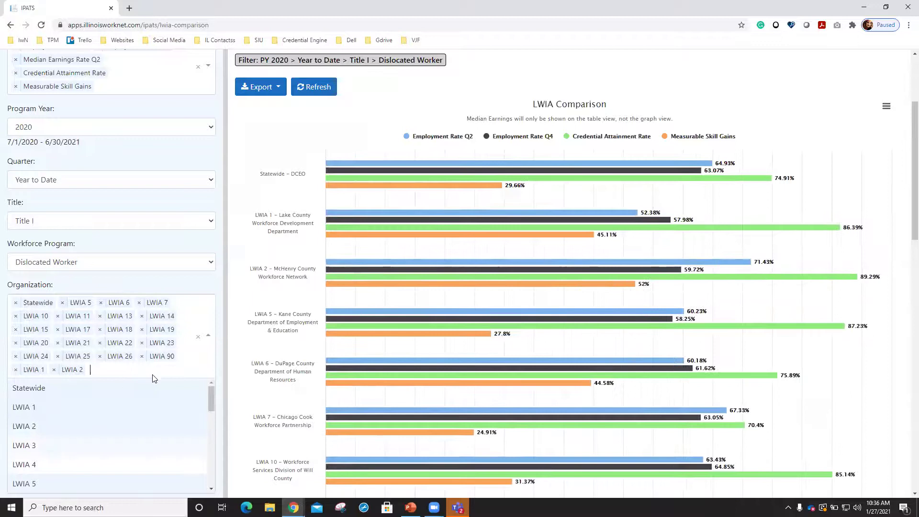
left_click(164, 369)
left_click(62, 465)
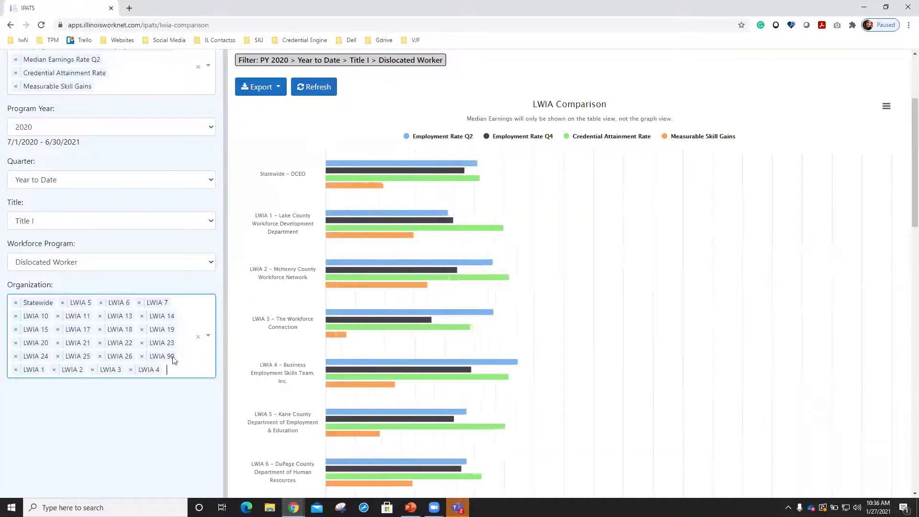
- Review the full-screen, print and image download options of the LWIA Comparison chart and close them
scroll(177, 377, "up", 1)
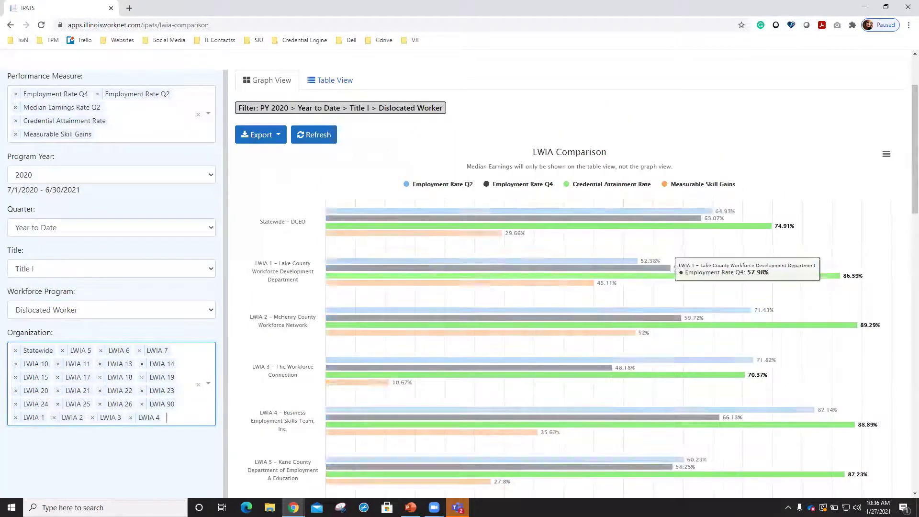
left_click(887, 154)
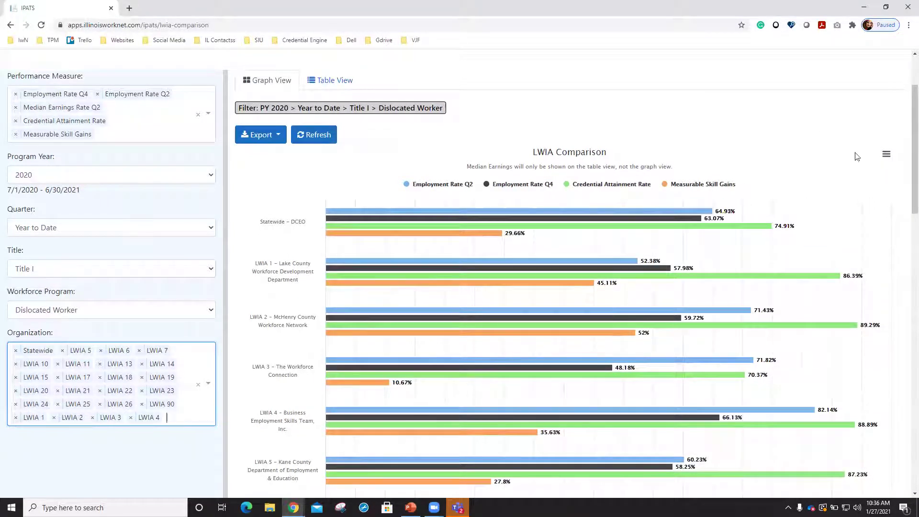
left_click(886, 153)
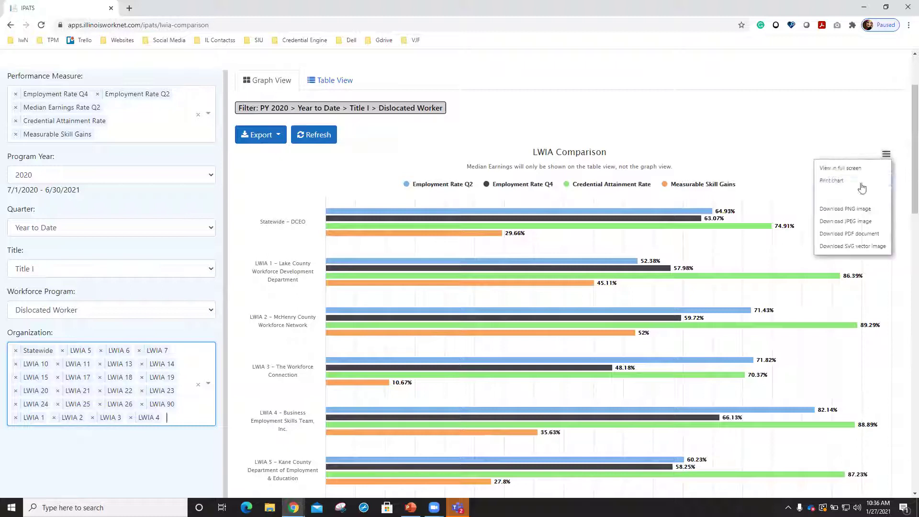
left_click(790, 132)
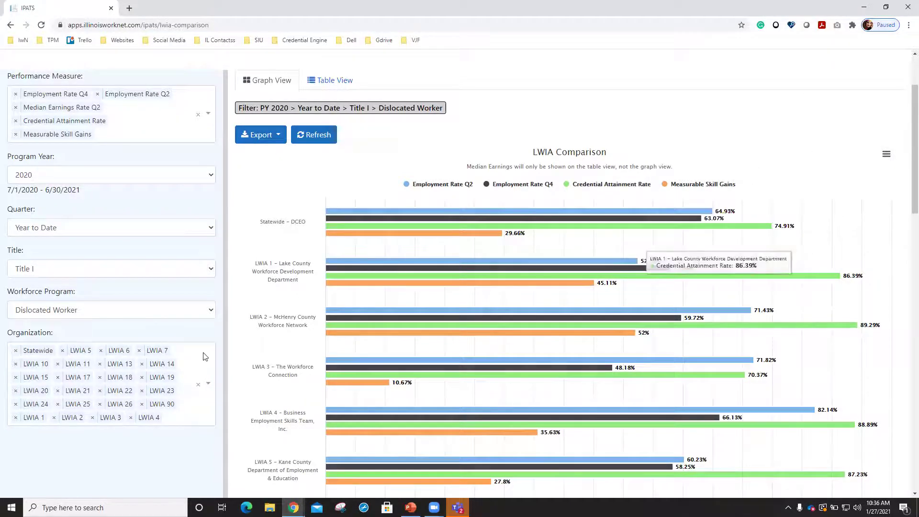
- Remove LWIA 6, 14, 19, 20, 22 and 90 and the Credential Attainment Rate and Median Earnings Rate Q2 measures from the filters
left_click(100, 351)
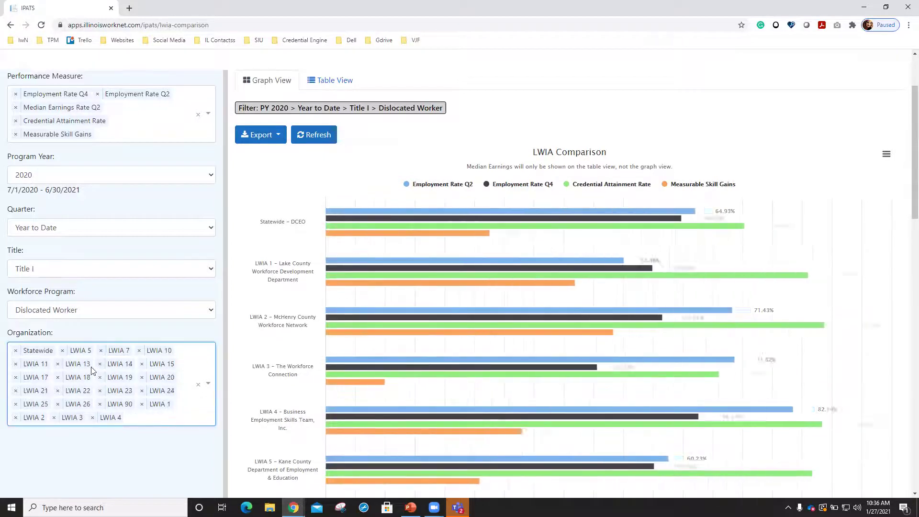
left_click(100, 364)
left_click(100, 378)
left_click(57, 378)
left_click(15, 121)
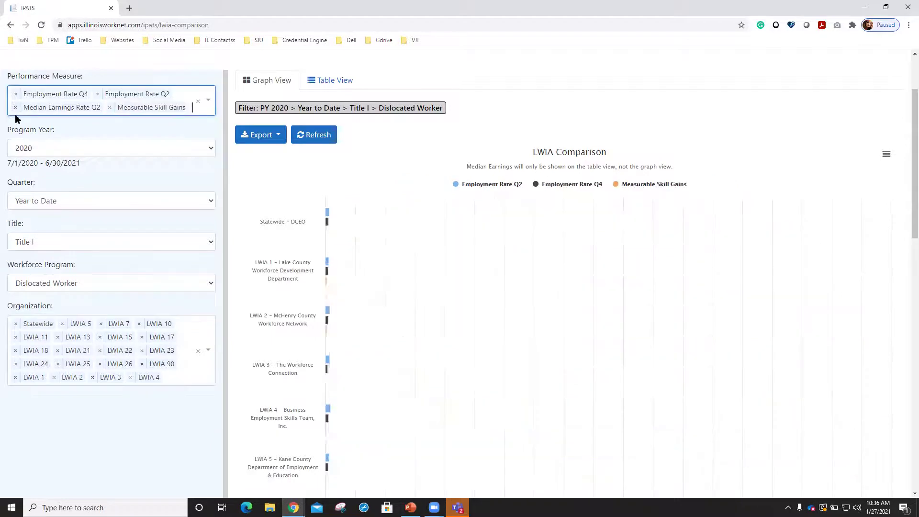
left_click(15, 107)
left_click(100, 446)
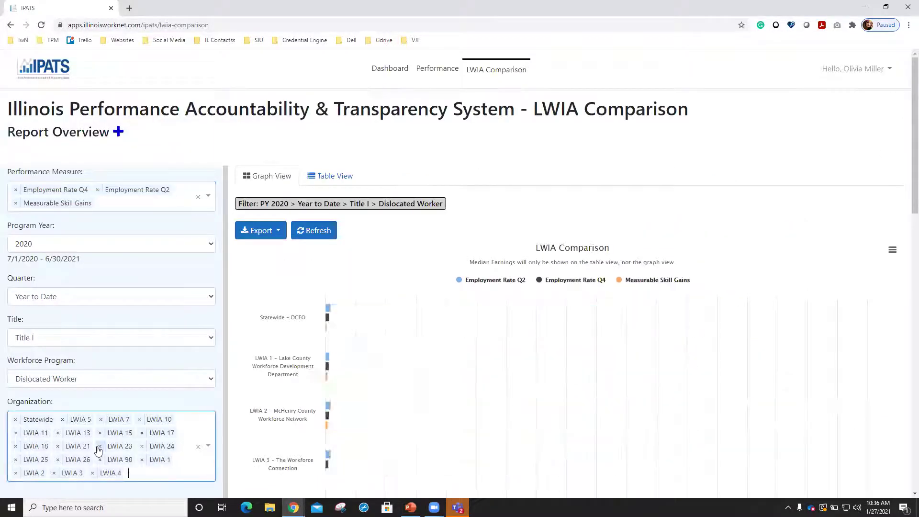
left_click(100, 459)
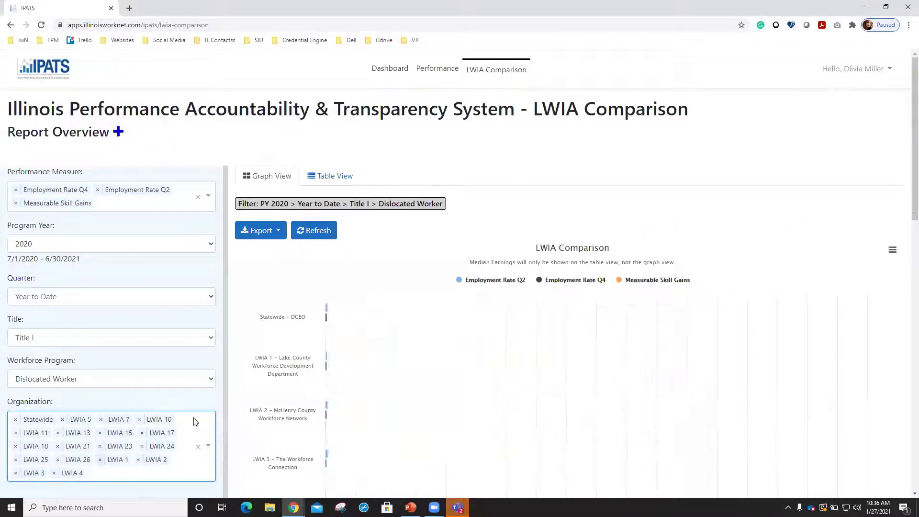
- Reset the LWIA Comparison filters to their defaults and check the available export options
left_click(319, 234)
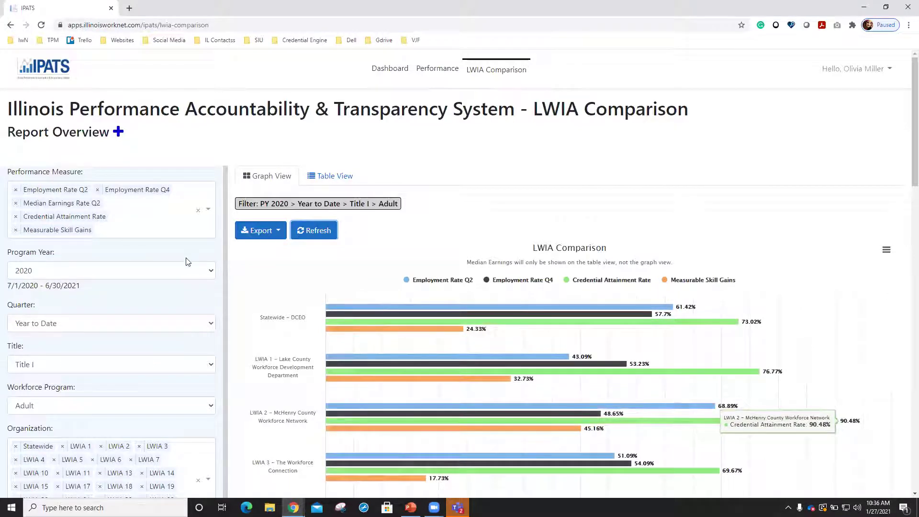
left_click(280, 236)
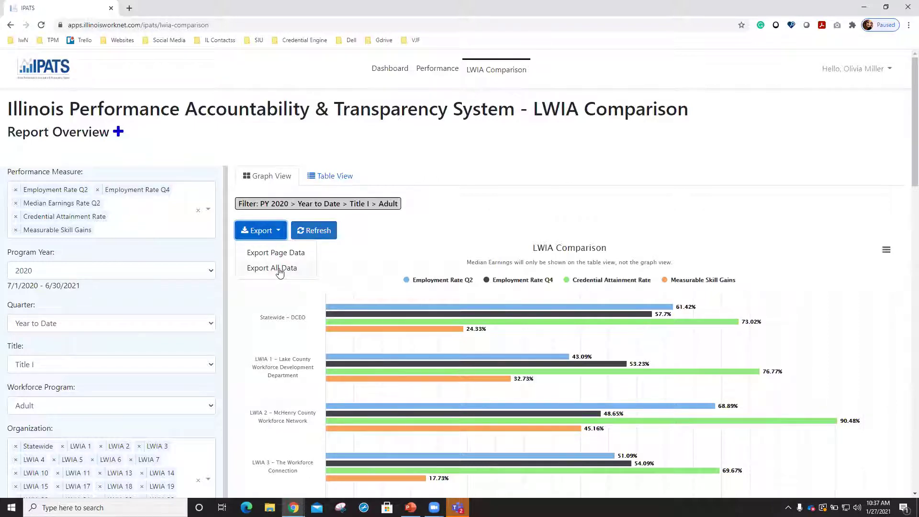
left_click(353, 254)
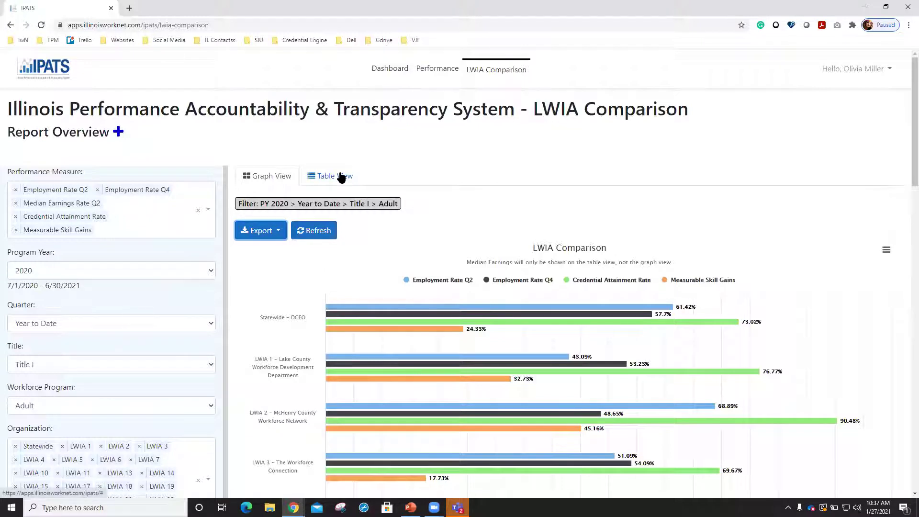
- Show the LWIA comparison as a table and review its performance measure columns for all organizations
left_click(341, 176)
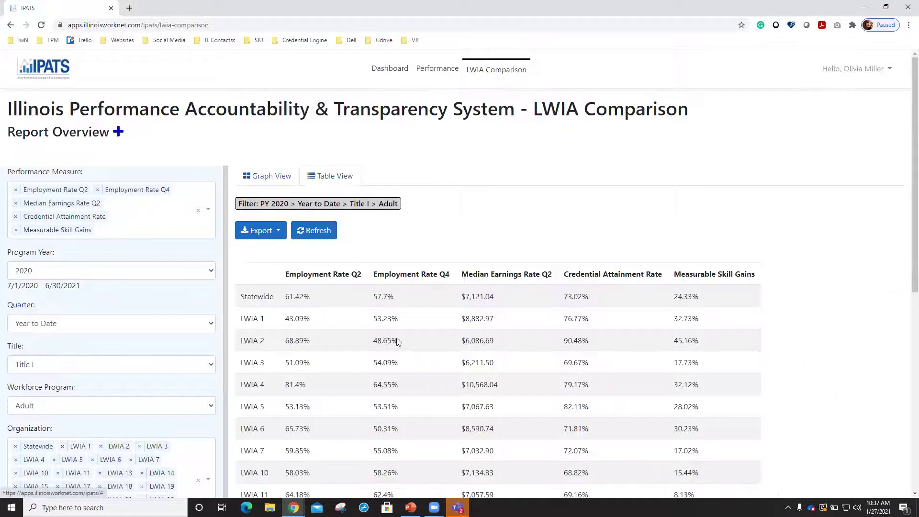
scroll(383, 335, "down", 2)
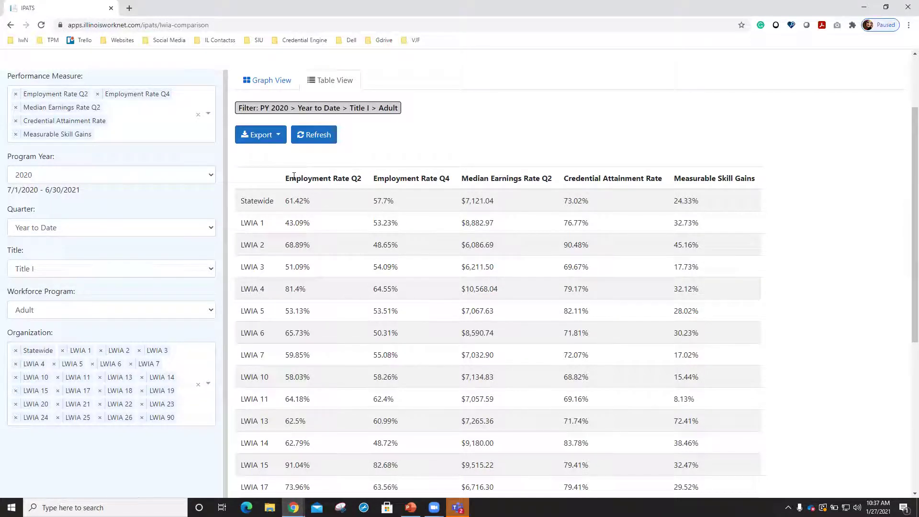
left_click_drag(291, 178, 325, 176)
left_click(398, 182)
scroll(325, 247, "down", 6)
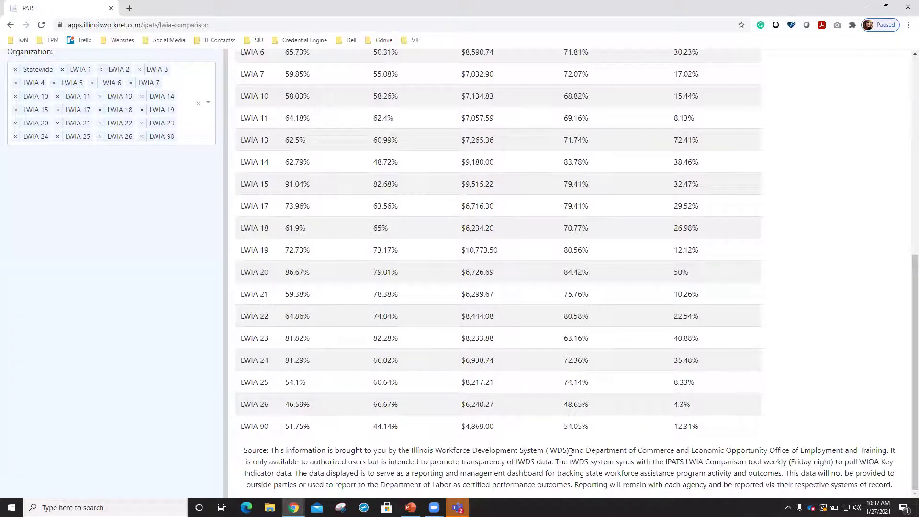
- Examine the source note below the comparison table for how often IWDS syncs with the tool
left_click_drag(557, 462, 843, 466)
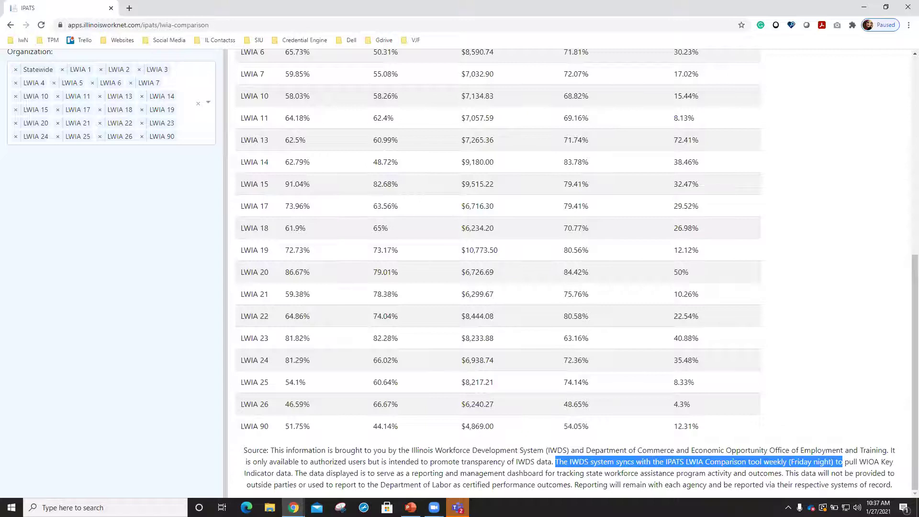
scroll(615, 467, "up", 2)
scroll(605, 473, "down", 2)
left_click(786, 462)
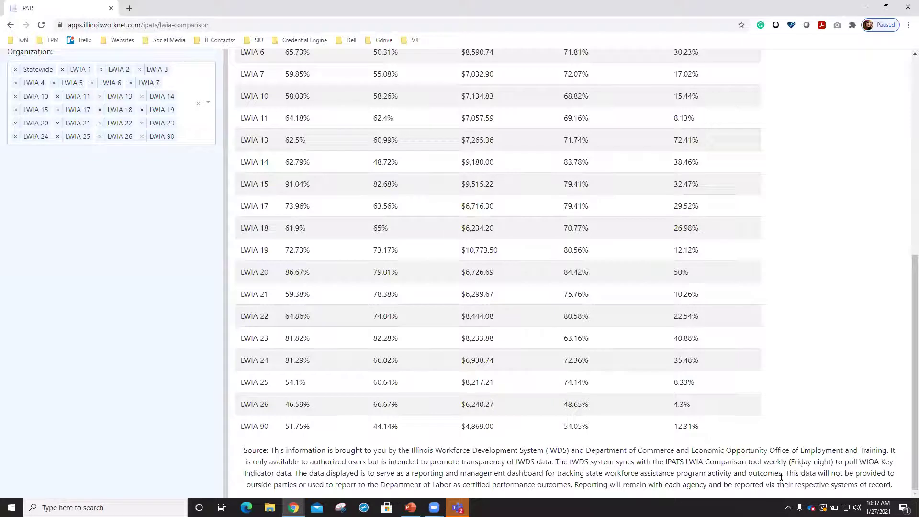
scroll(672, 488, "up", 8)
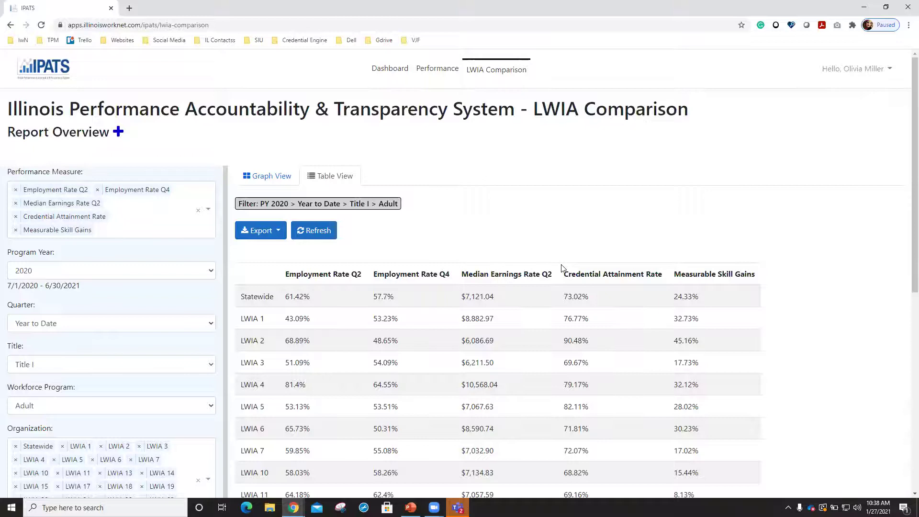
scroll(536, 287, "down", 8)
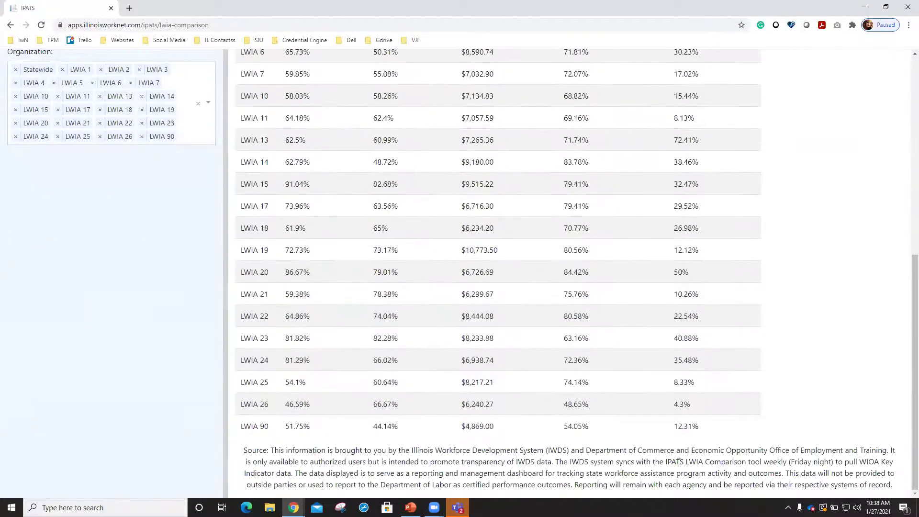
left_click_drag(647, 462, 828, 462)
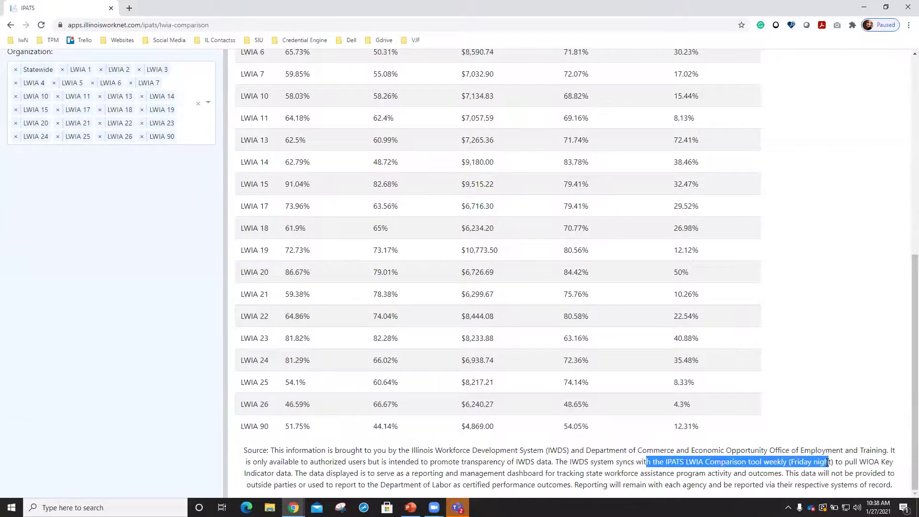
- Expand the Report Overview, read the Tool Purpose statement and collapse the overview again
scroll(498, 287, "up", 20)
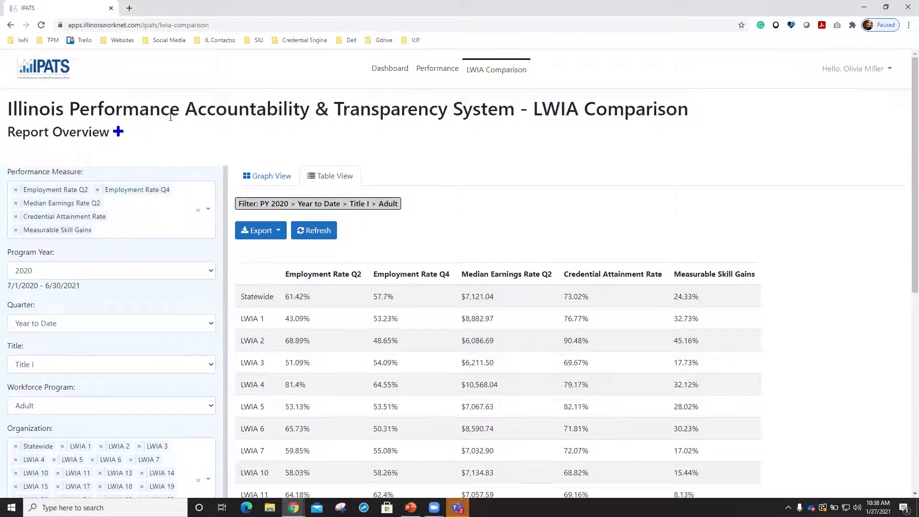
left_click(74, 135)
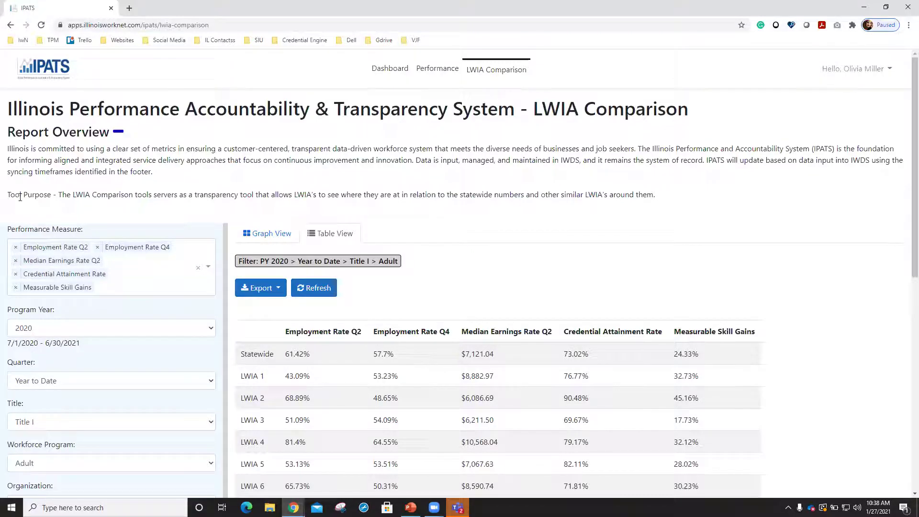
left_click_drag(8, 195, 52, 190)
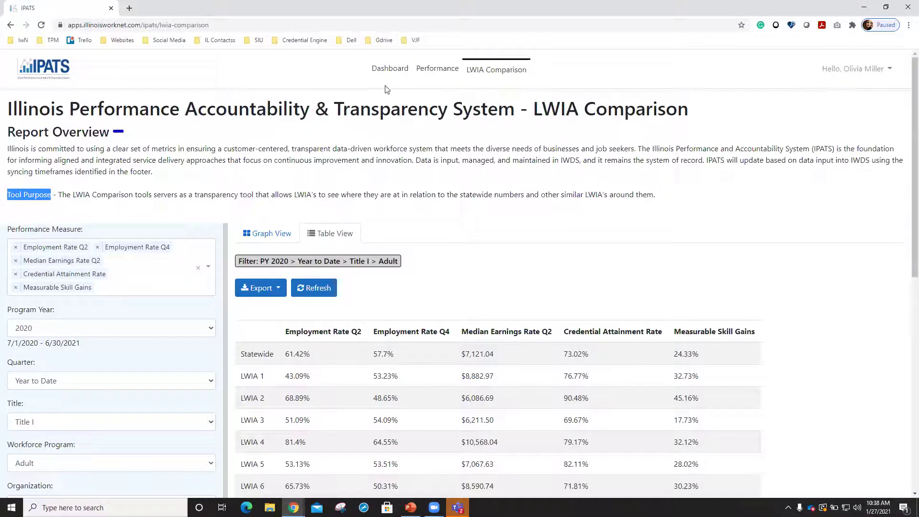
left_click_drag(62, 194, 226, 194)
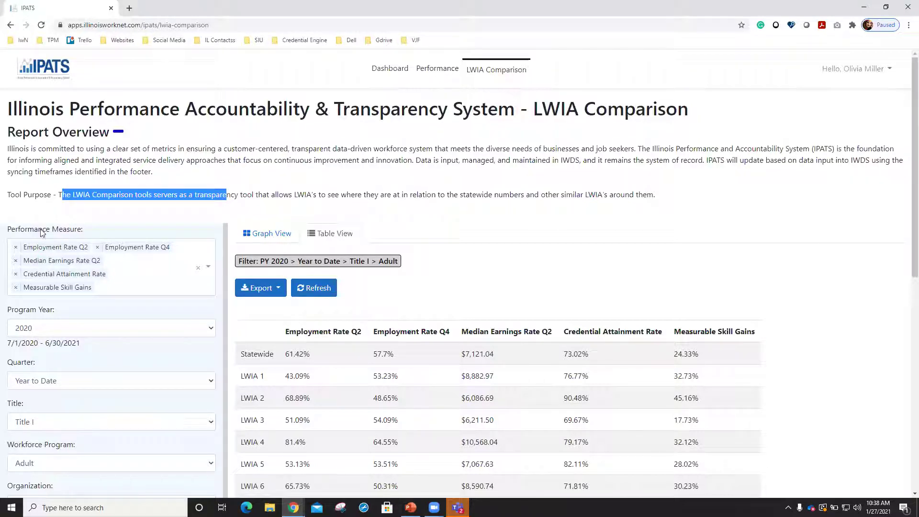
left_click(118, 132)
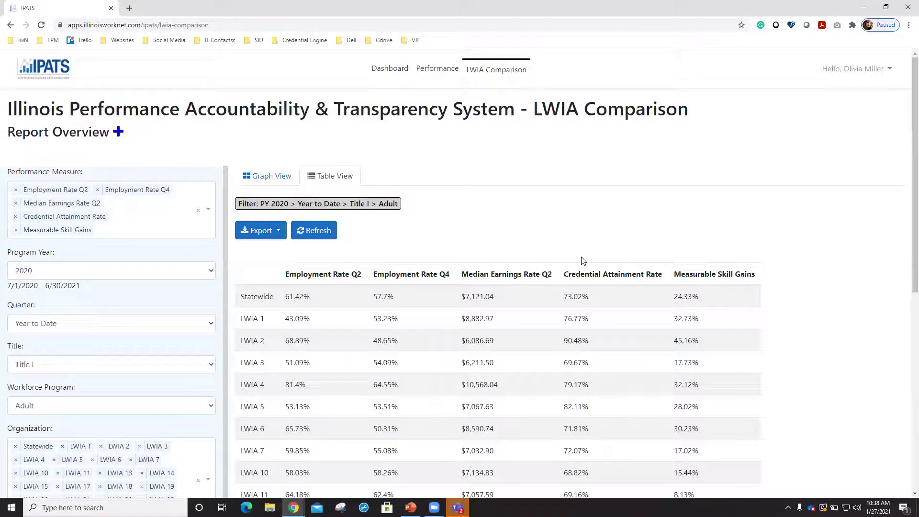
- Open the IPATS Dashboard report and check the titles offered in its Title filter
left_click(402, 70)
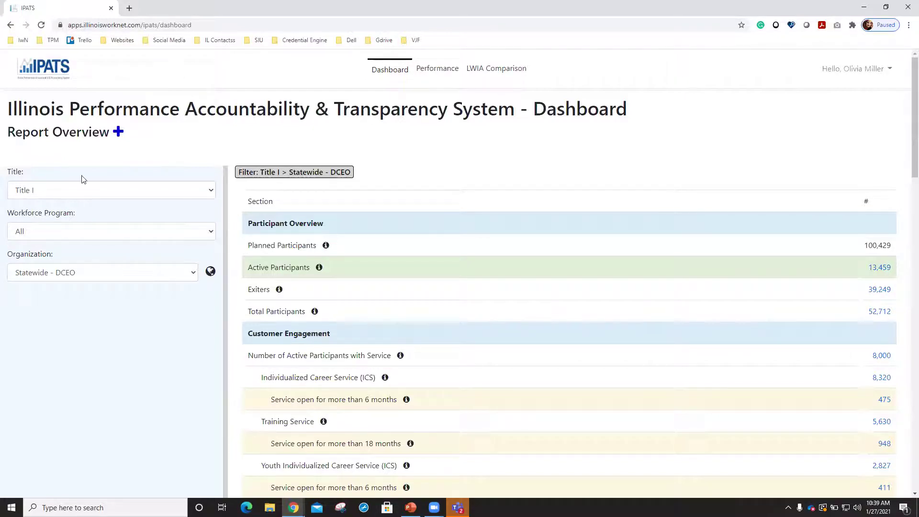
left_click(33, 196)
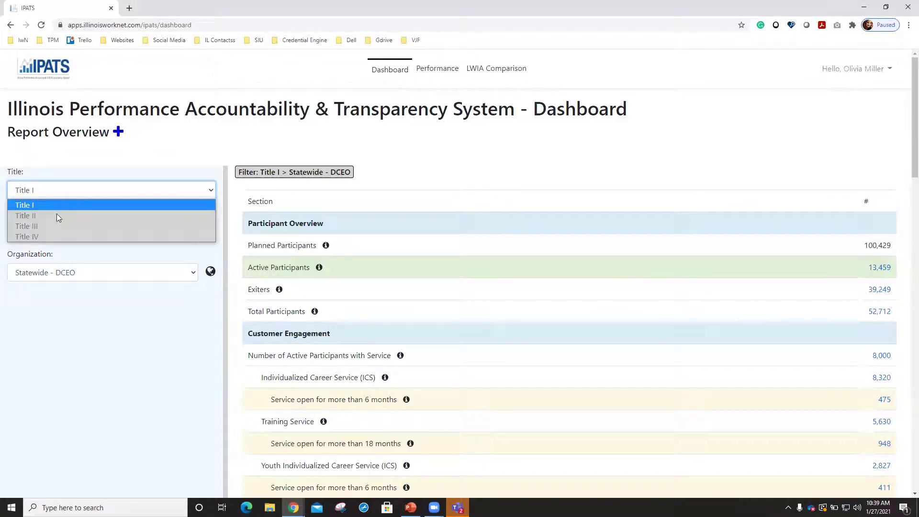
left_click(30, 182)
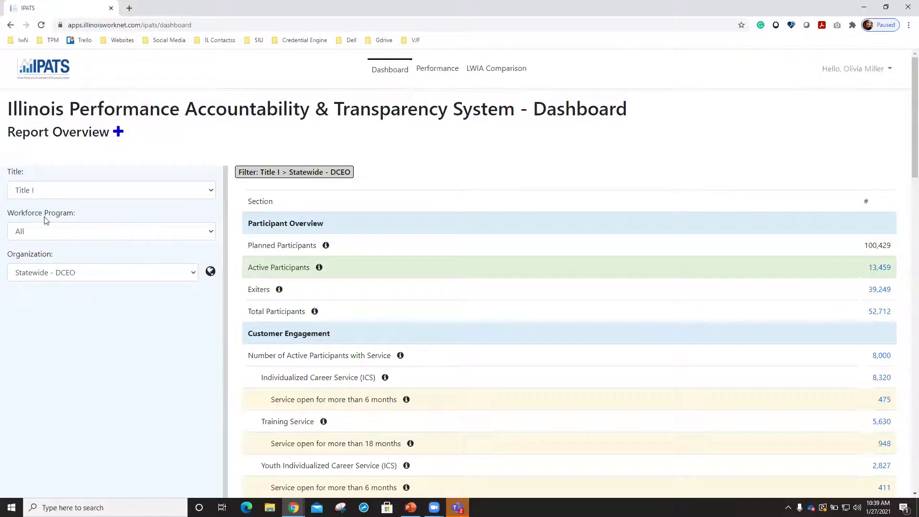
- Set the dashboard's workforce program to Adult and check the organizations offered
left_click(65, 238)
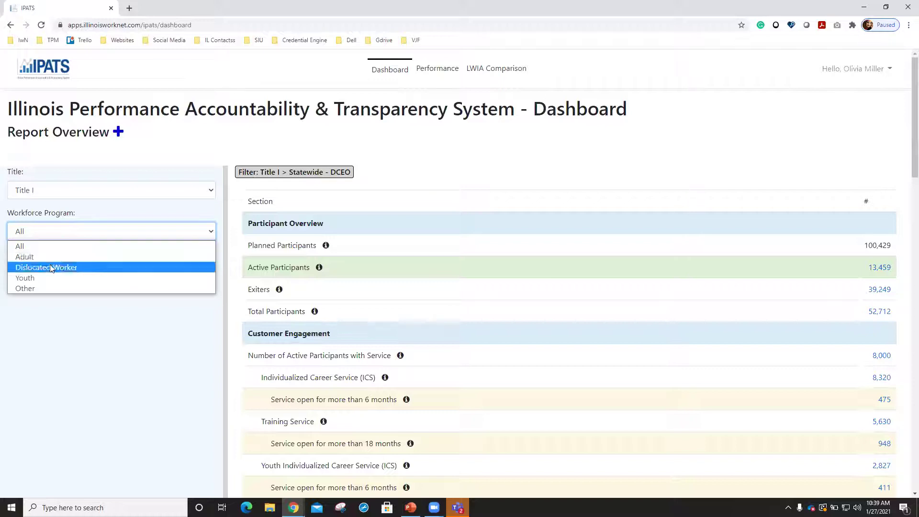
left_click(25, 258)
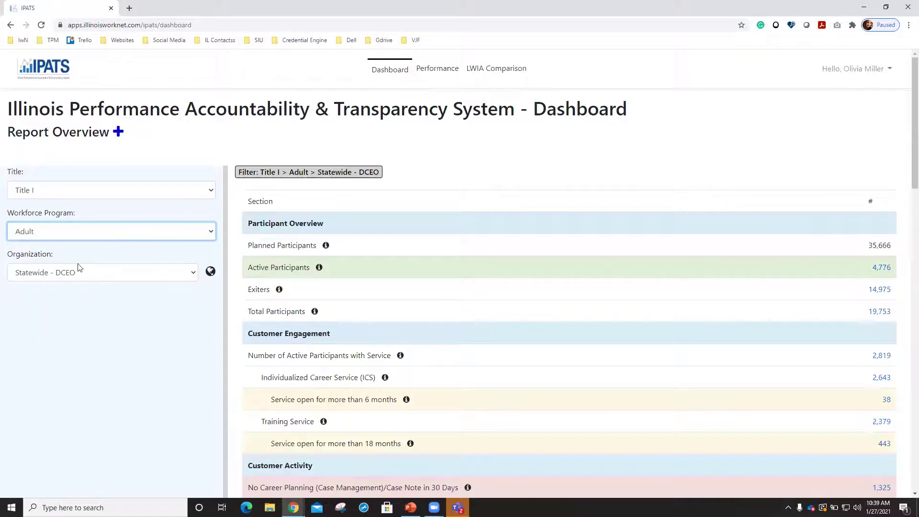
left_click(50, 274)
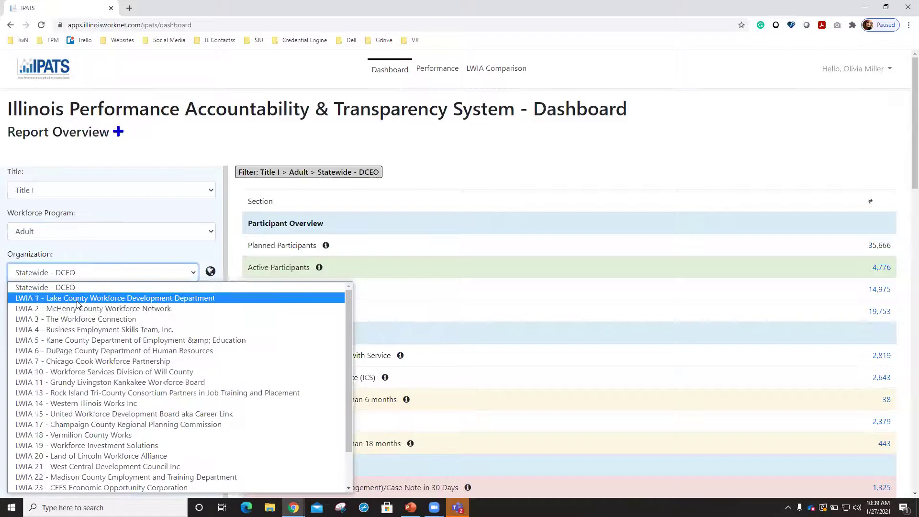
scroll(77, 300, "down", 1)
scroll(76, 300, "up", 1)
- Set the workforce program to Other and check the Program/Grant Opportunity choices
left_click(44, 233)
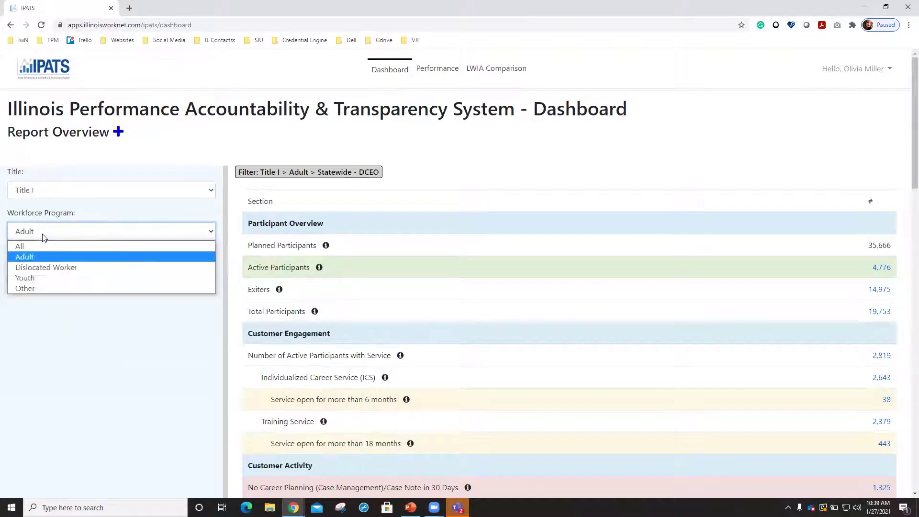
left_click(41, 289)
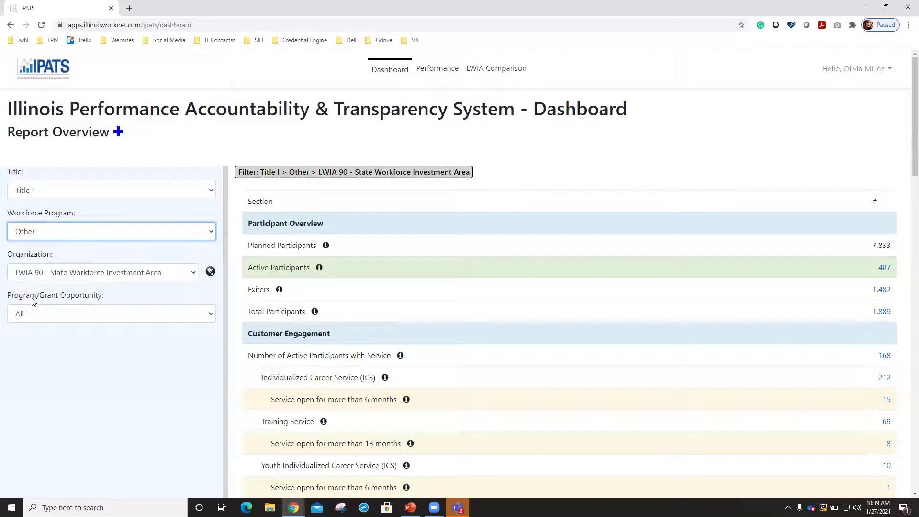
left_click(30, 317)
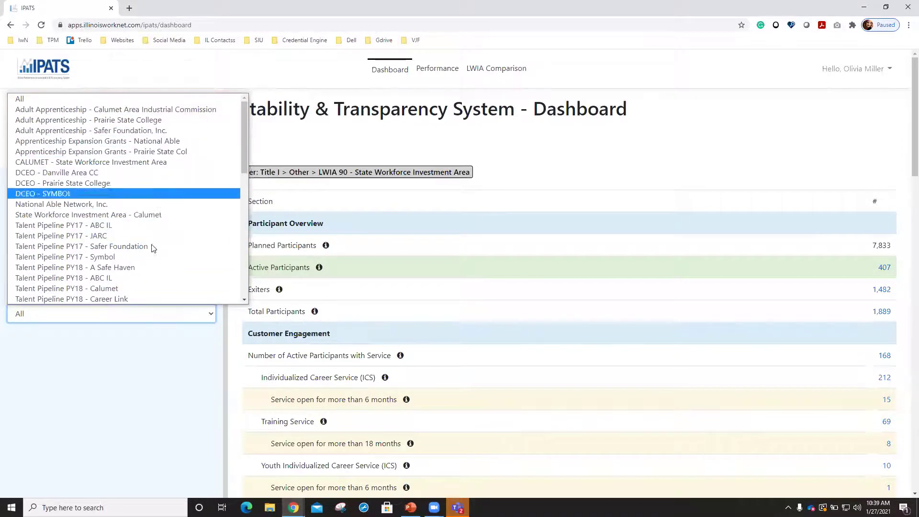
left_click(150, 342)
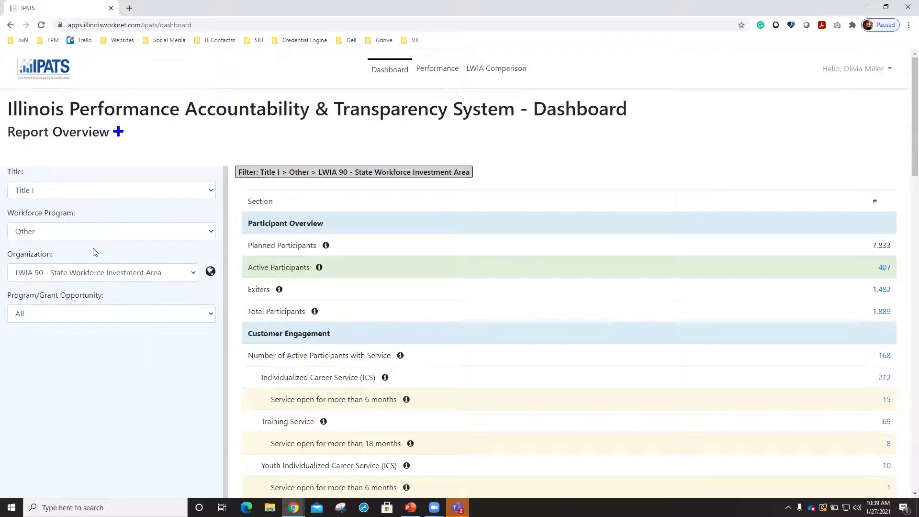
- Filter the dashboard to the Adult workforce program and the organization LWIA 7 - Chicago Cook Workforce Partnership
left_click(68, 236)
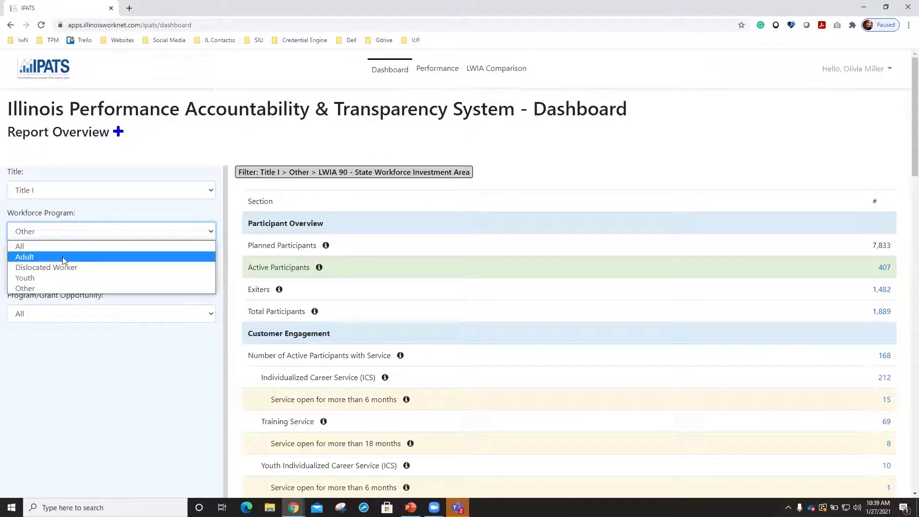
left_click(63, 256)
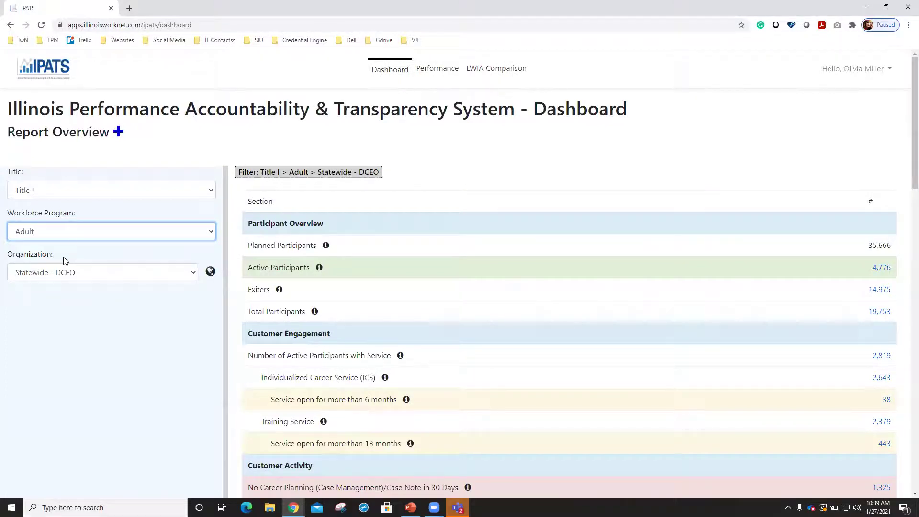
left_click(36, 279)
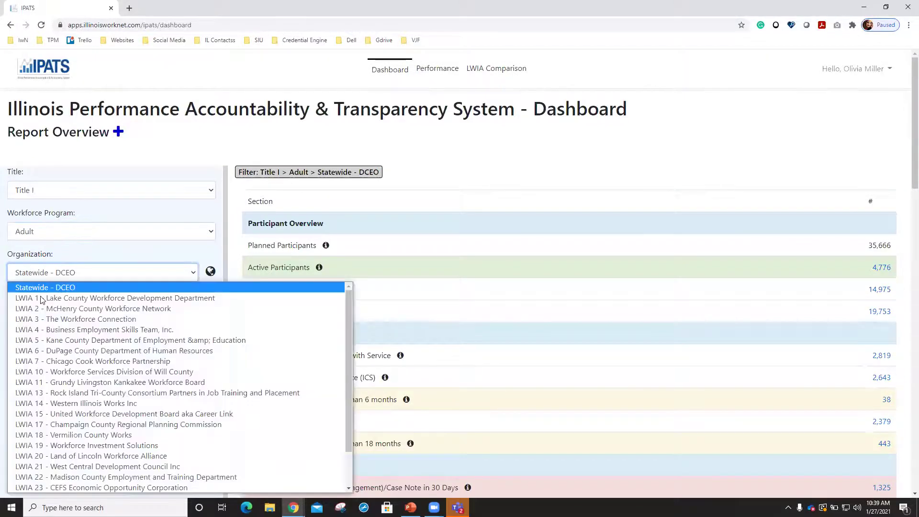
left_click(52, 361)
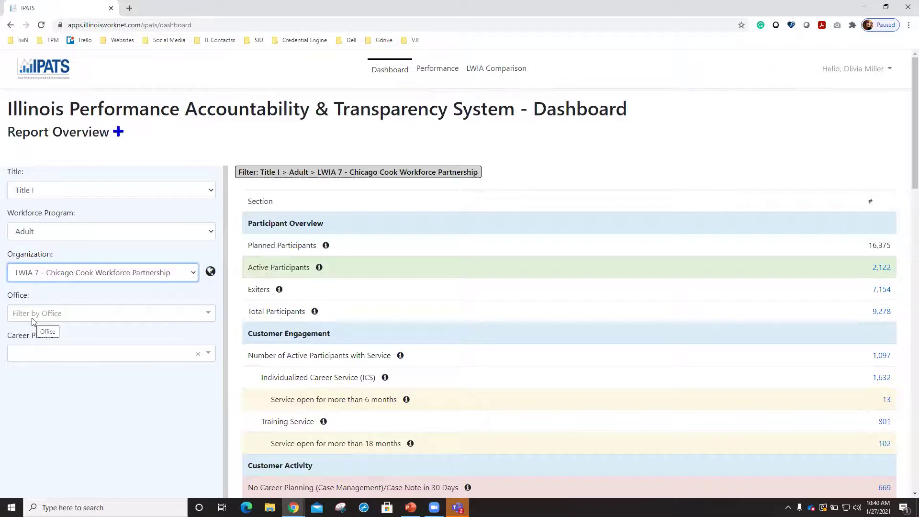
- View the LWIA Search map of the local workforce areas and close it
left_click(212, 273)
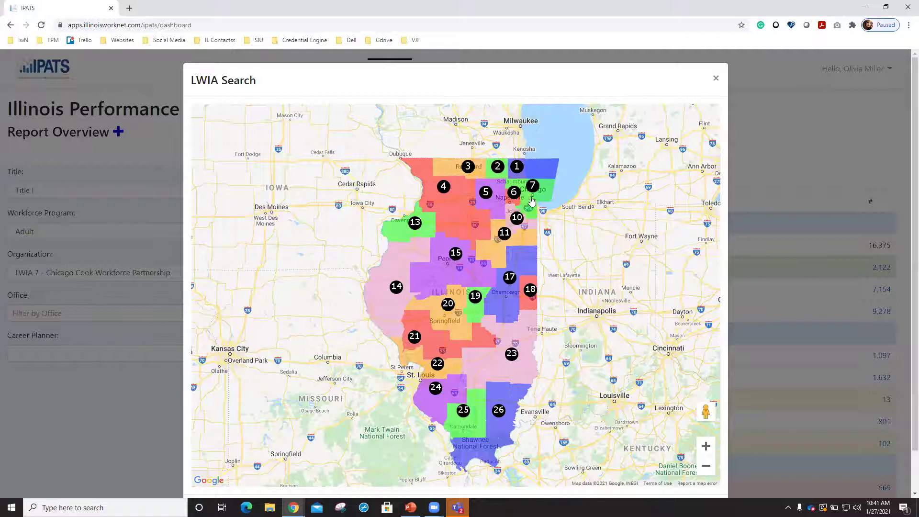
left_click(716, 79)
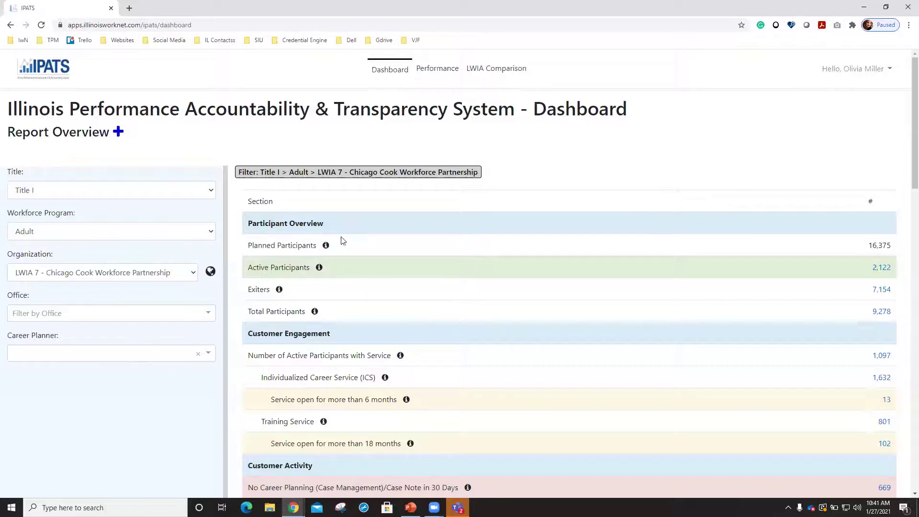
- Examine the Customer Engagement rows, highlighting the individualized career services open for more than 6 months
scroll(344, 242, "down", 1)
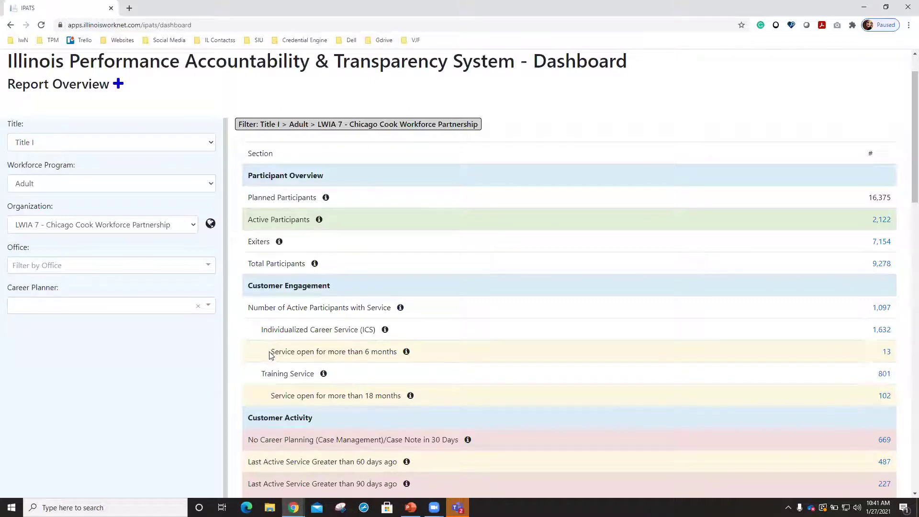
left_click_drag(271, 352, 895, 352)
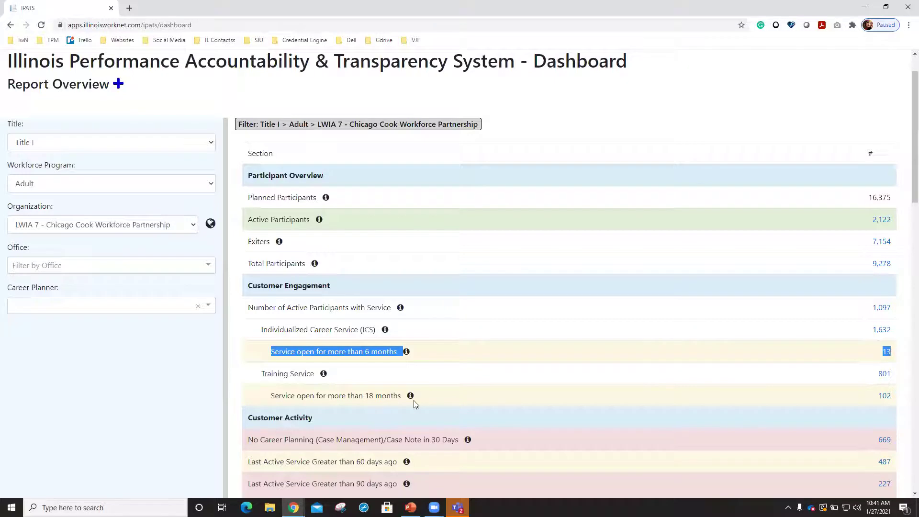
left_click(874, 362)
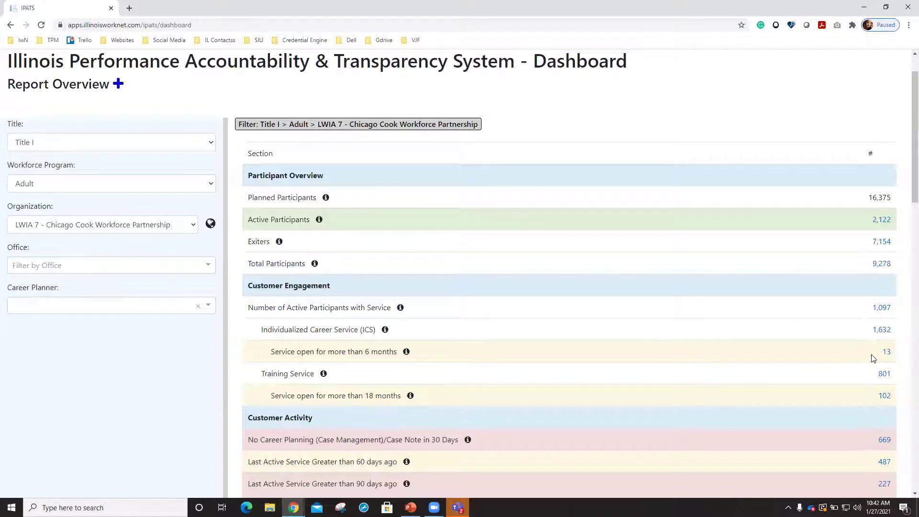
scroll(413, 216, "up", 1)
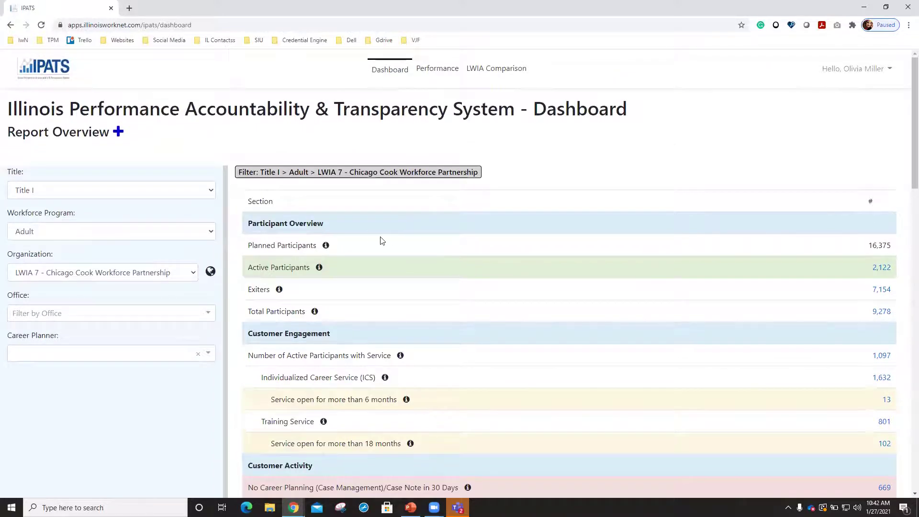